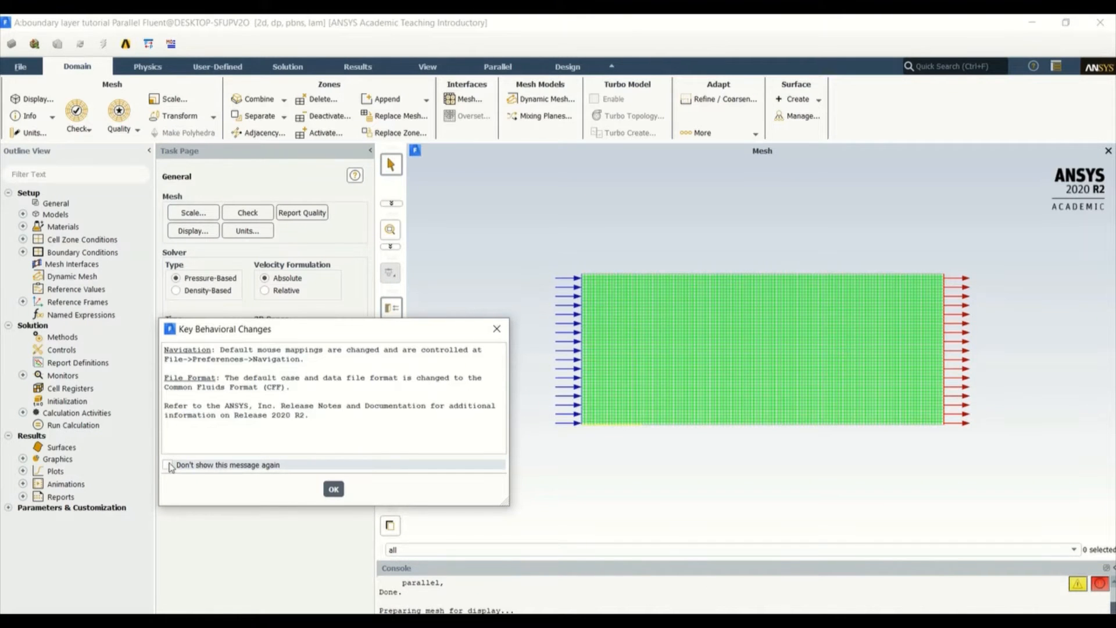
# Dismiss the Key Behavioral Changes notice and stop it from being shown again.
pyautogui.click(169, 465)
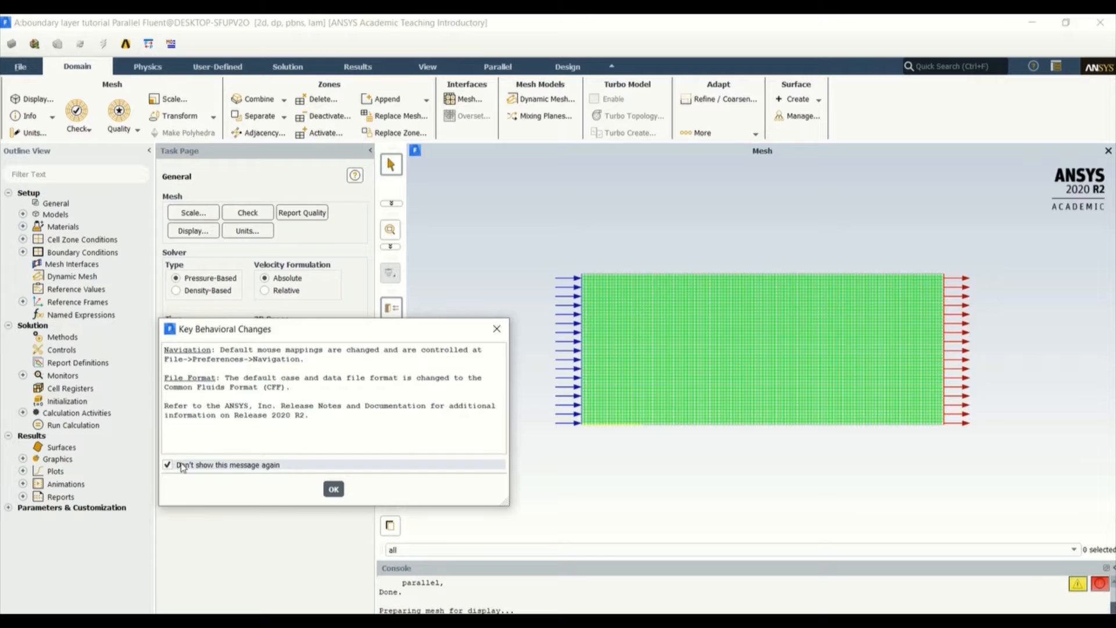
pyautogui.click(333, 489)
pyautogui.scroll(1, 612, 277)
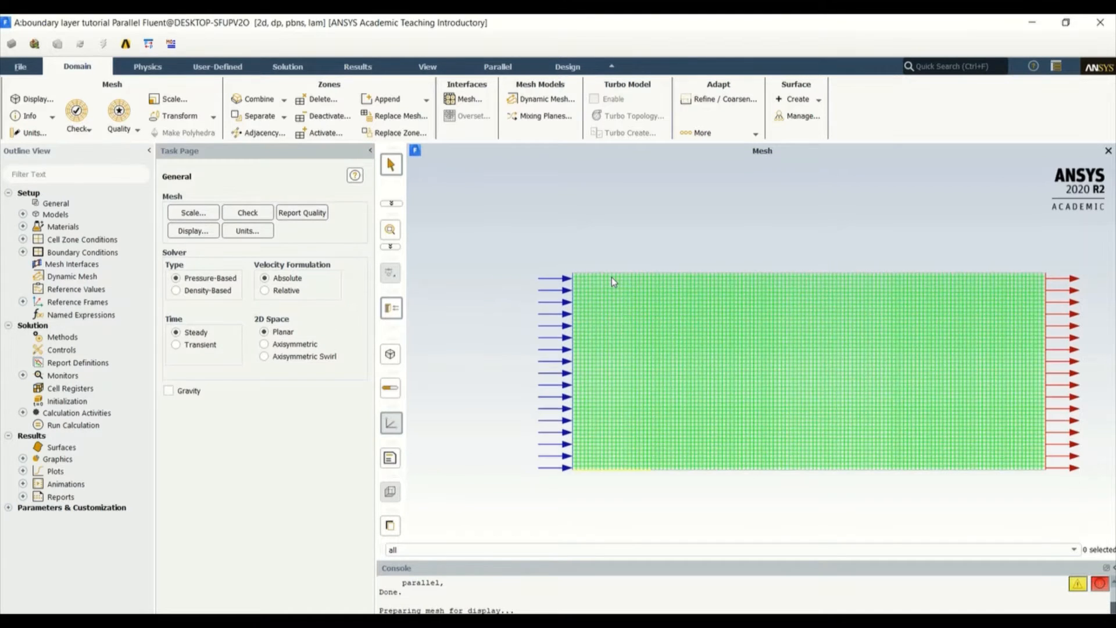
pyautogui.scroll(1, 668, 273)
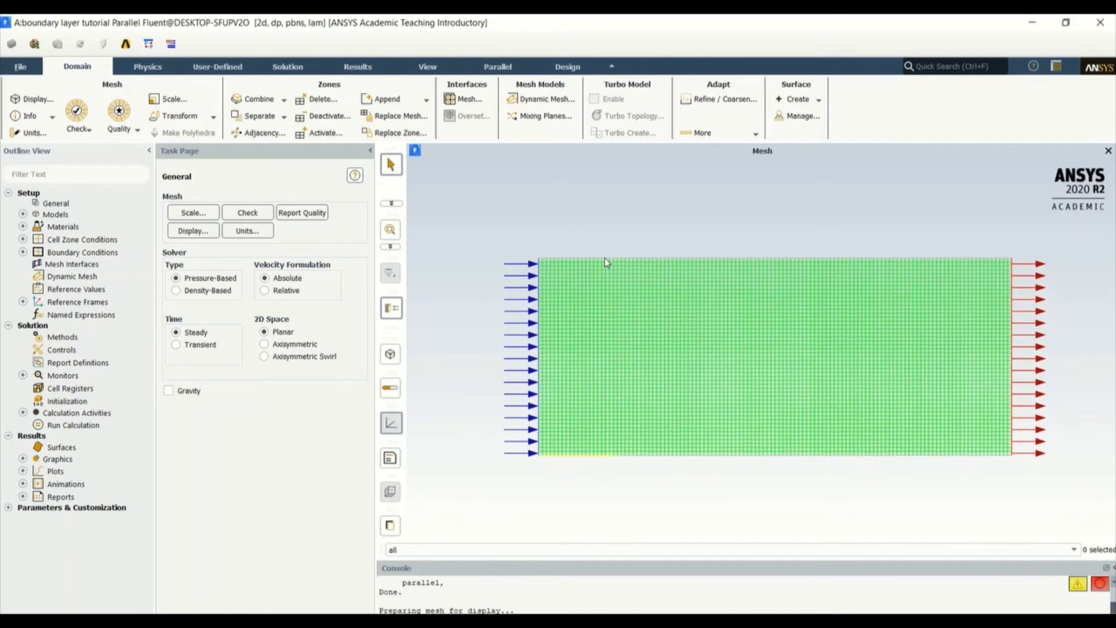
# Open the viscous model settings and accept the Laminar model.
pyautogui.click(22, 215)
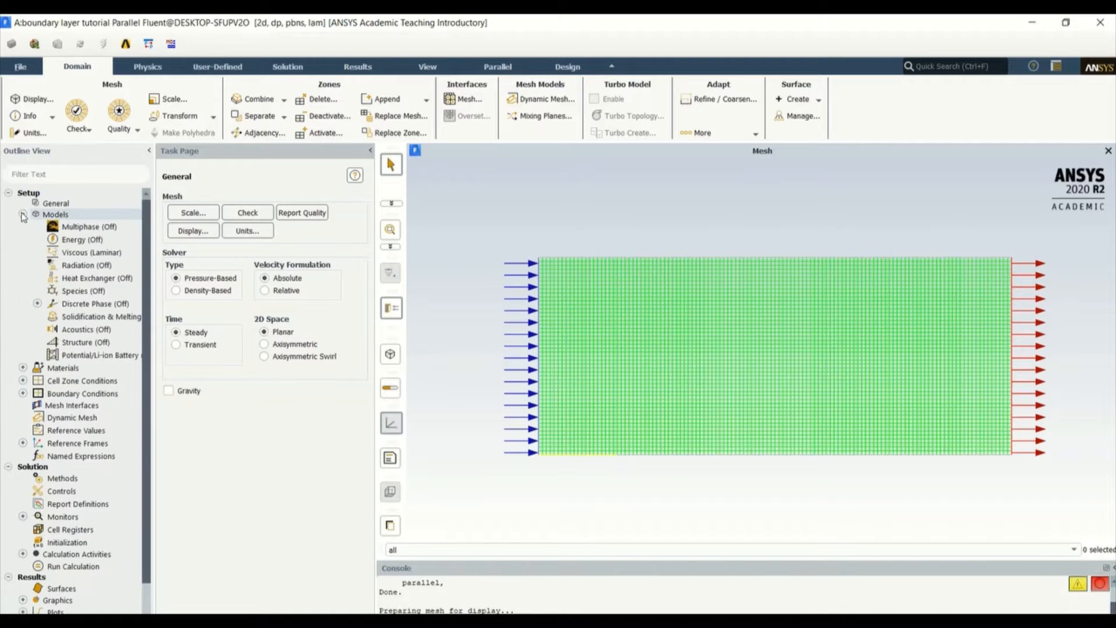
pyautogui.doubleClick(83, 256)
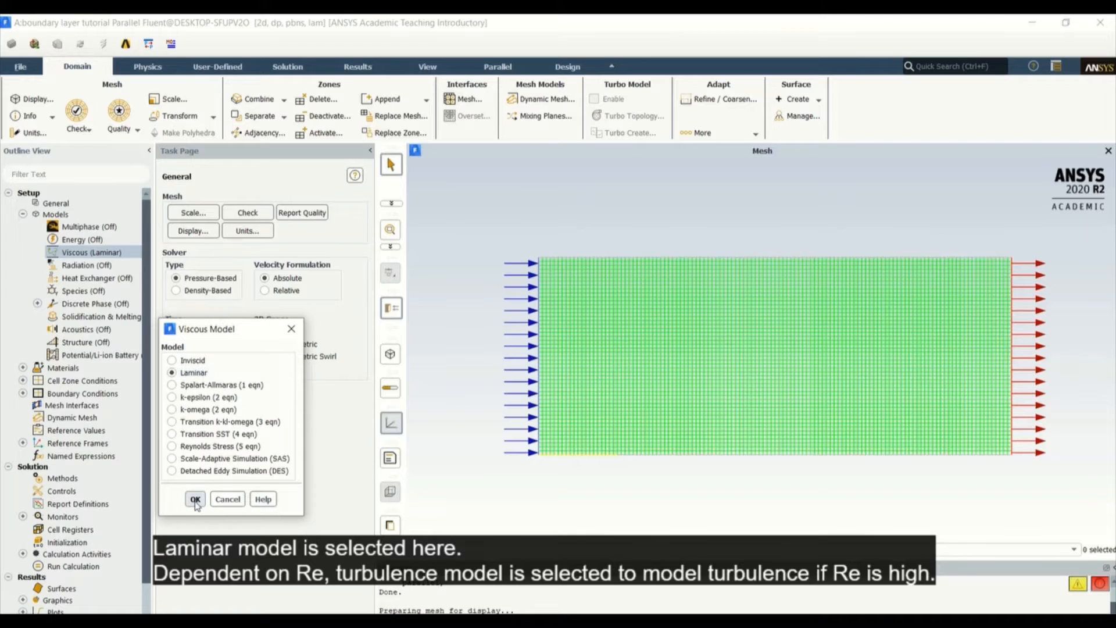
pyautogui.click(192, 497)
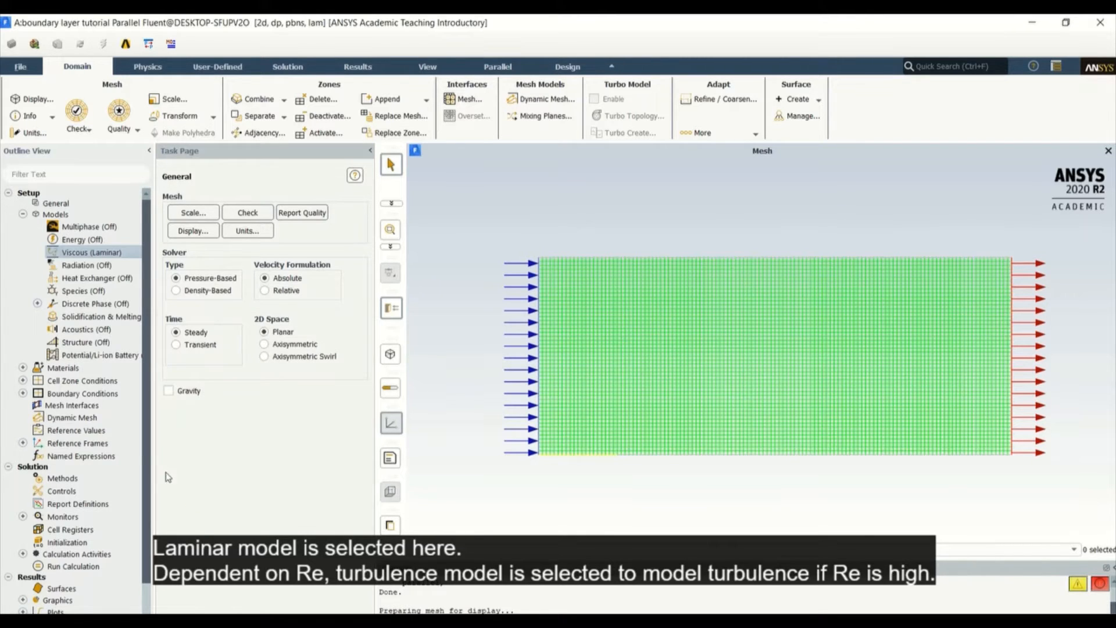
# Edit the fluid material air with a constant density of 1 kg/m3 and a constant viscosity of 1e-4 kg/m-s.
pyautogui.click(23, 368)
pyautogui.doubleClick(69, 382)
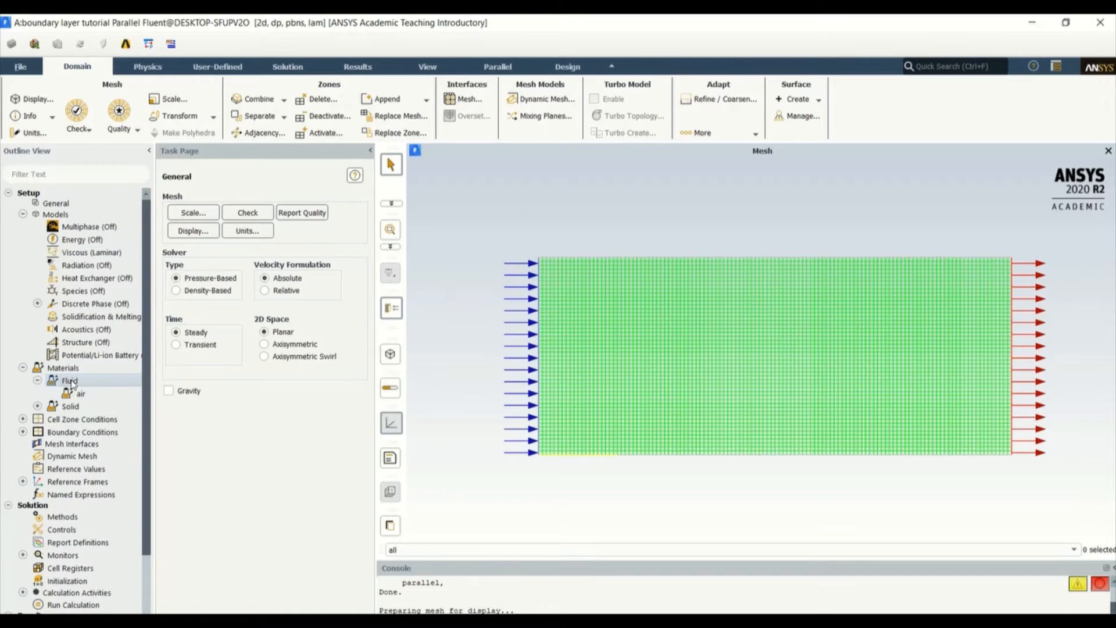
pyautogui.doubleClick(80, 394)
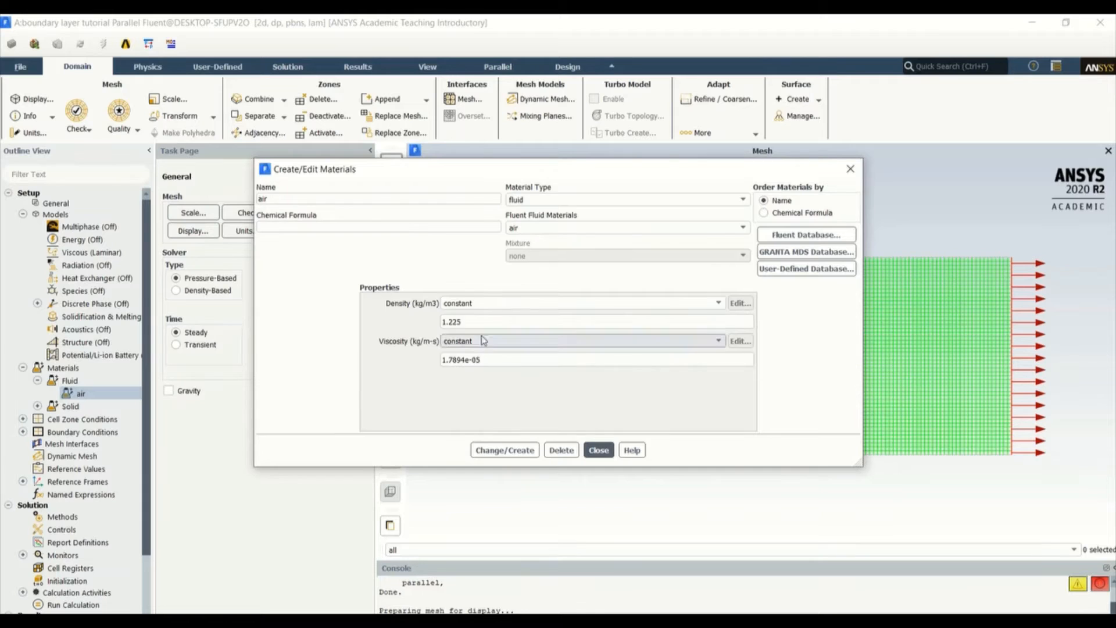
pyautogui.moveTo(458, 174); pyautogui.dragTo(410, 242)
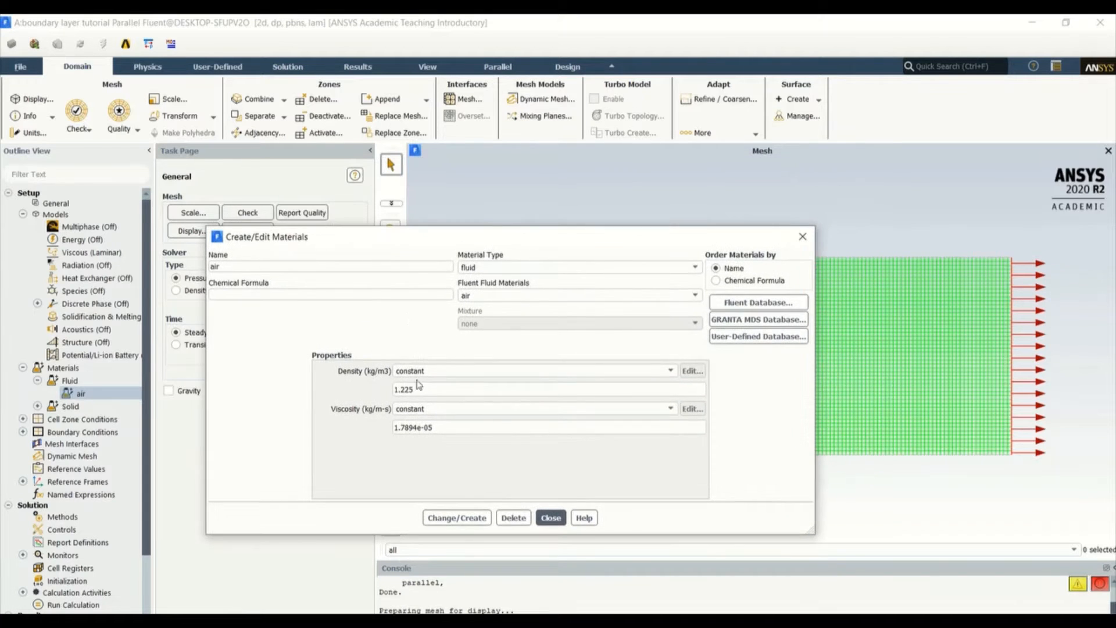
pyautogui.moveTo(434, 385); pyautogui.dragTo(366, 389)
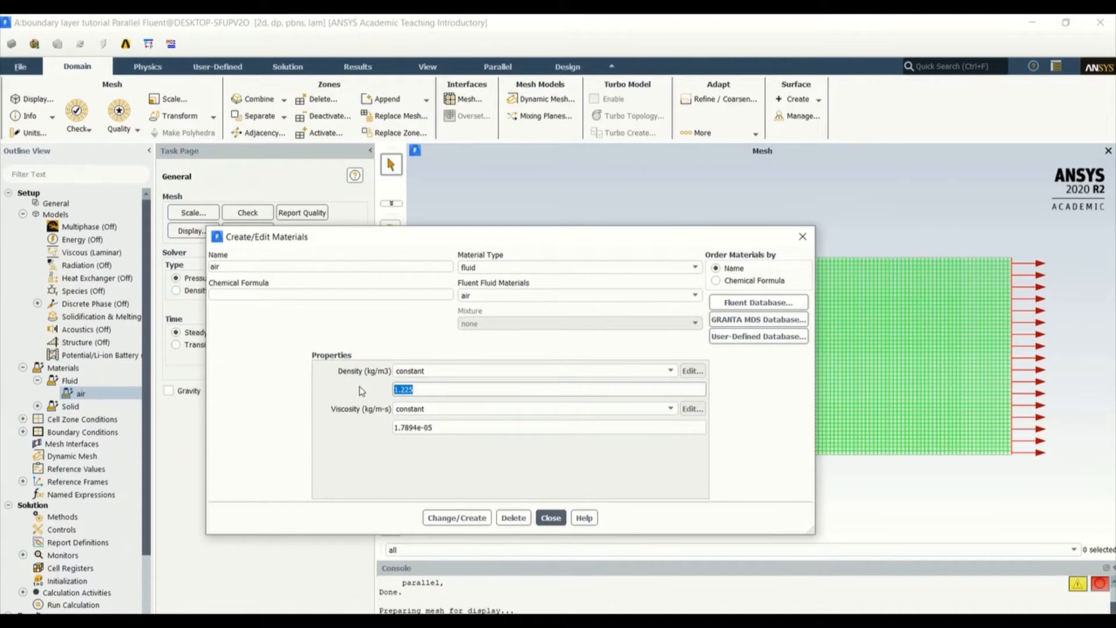
pyautogui.write('1')
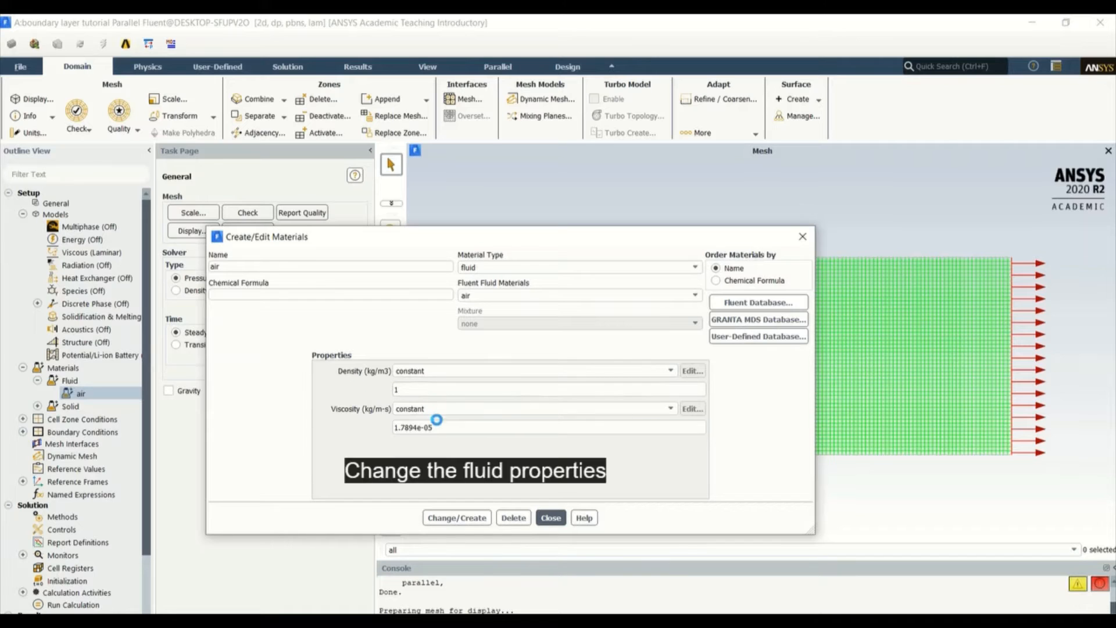
pyautogui.moveTo(442, 426); pyautogui.dragTo(370, 425)
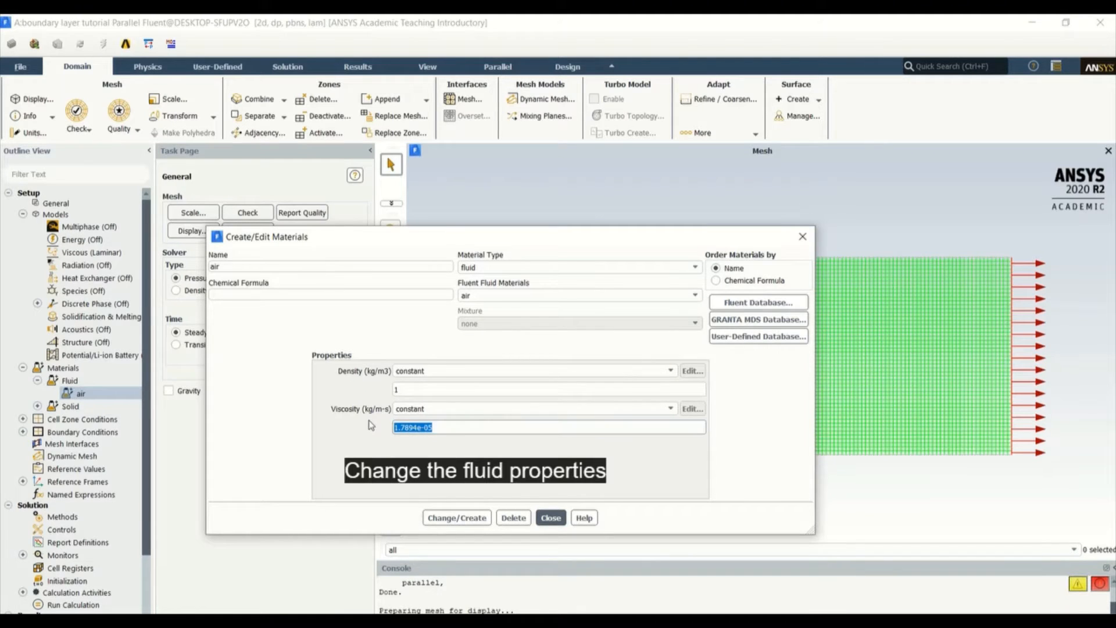
pyautogui.write('1e-4')
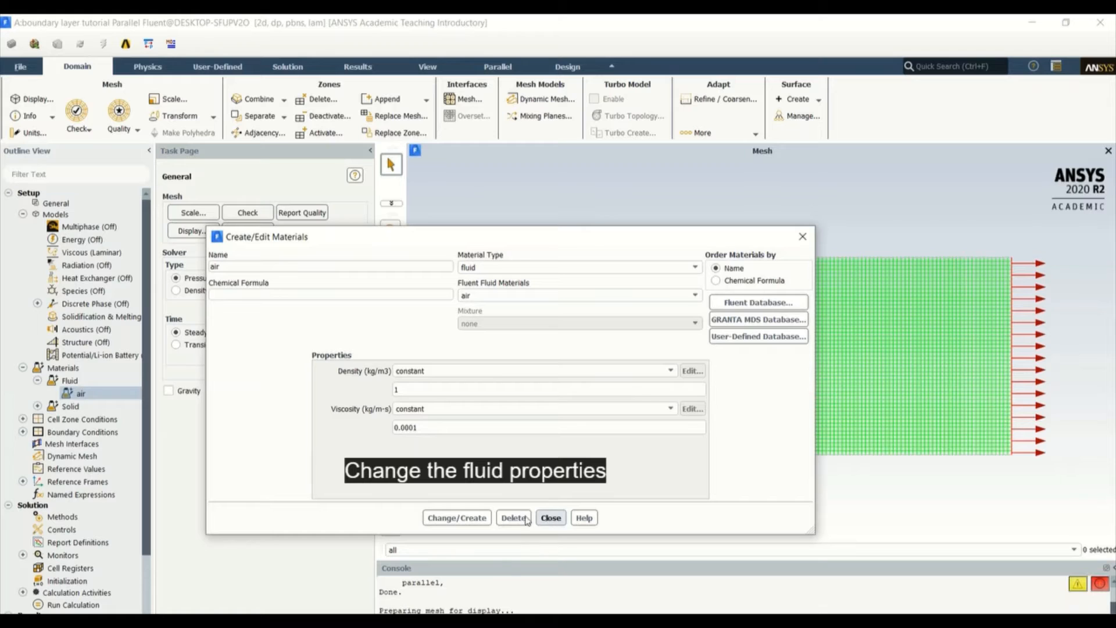
pyautogui.click(457, 517)
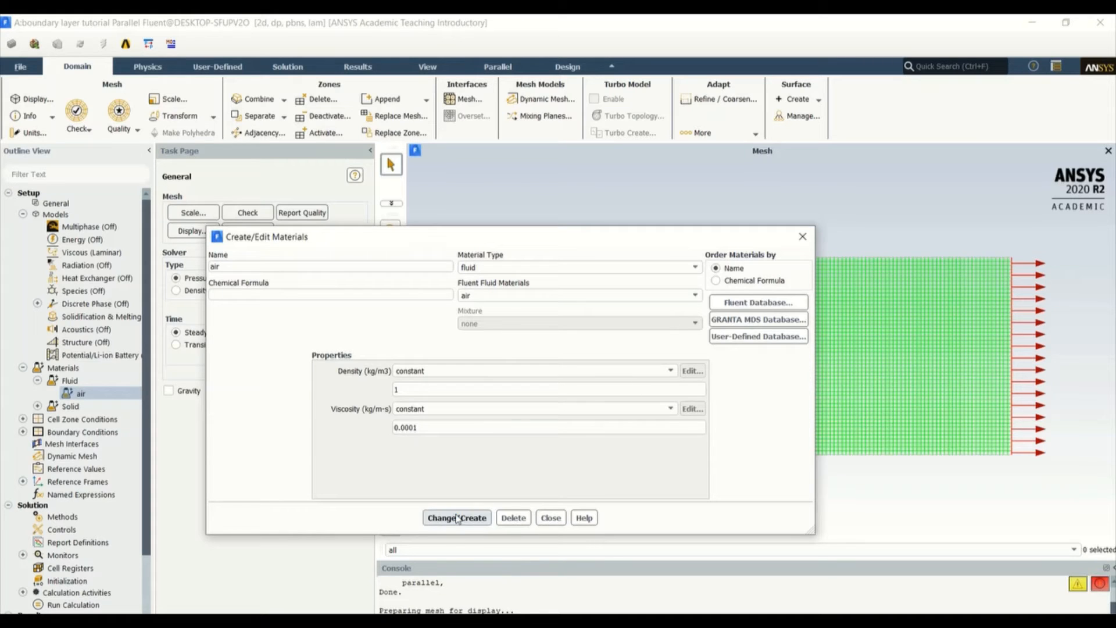
pyautogui.click(551, 518)
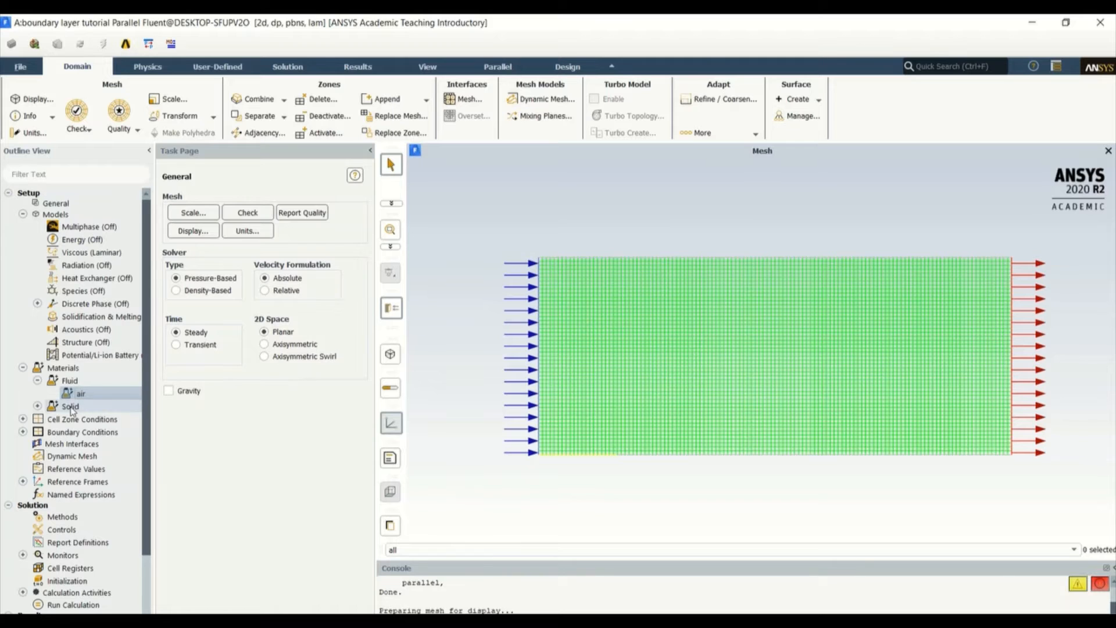
# Set the inlet boundary's velocity magnitude to 1 m/s and apply it.
pyautogui.click(23, 431)
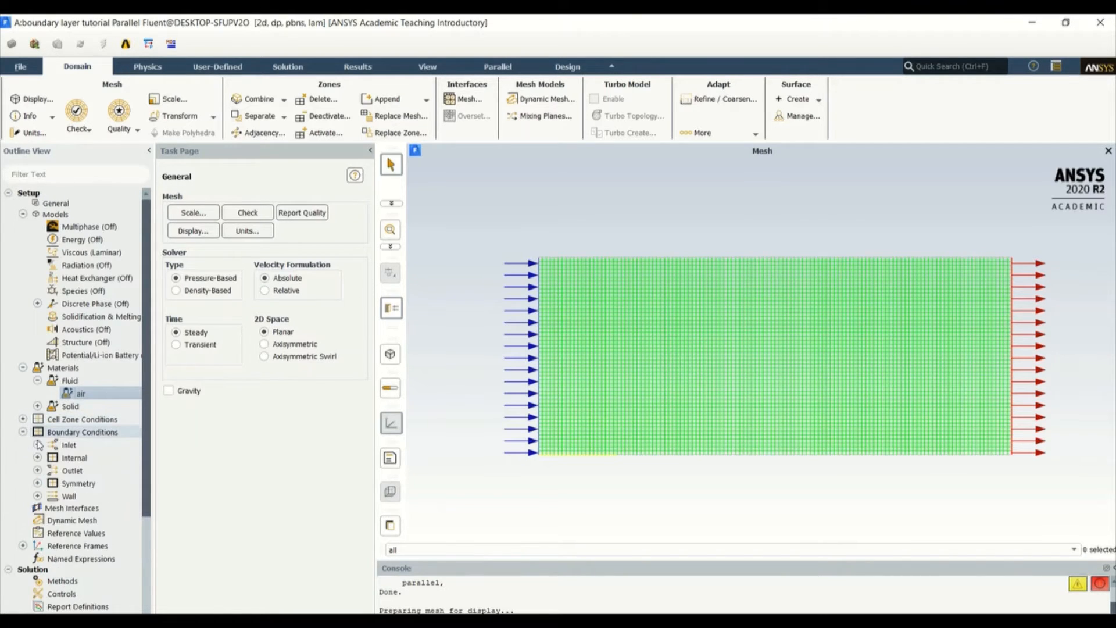
pyautogui.click(68, 446)
pyautogui.doubleClick(69, 445)
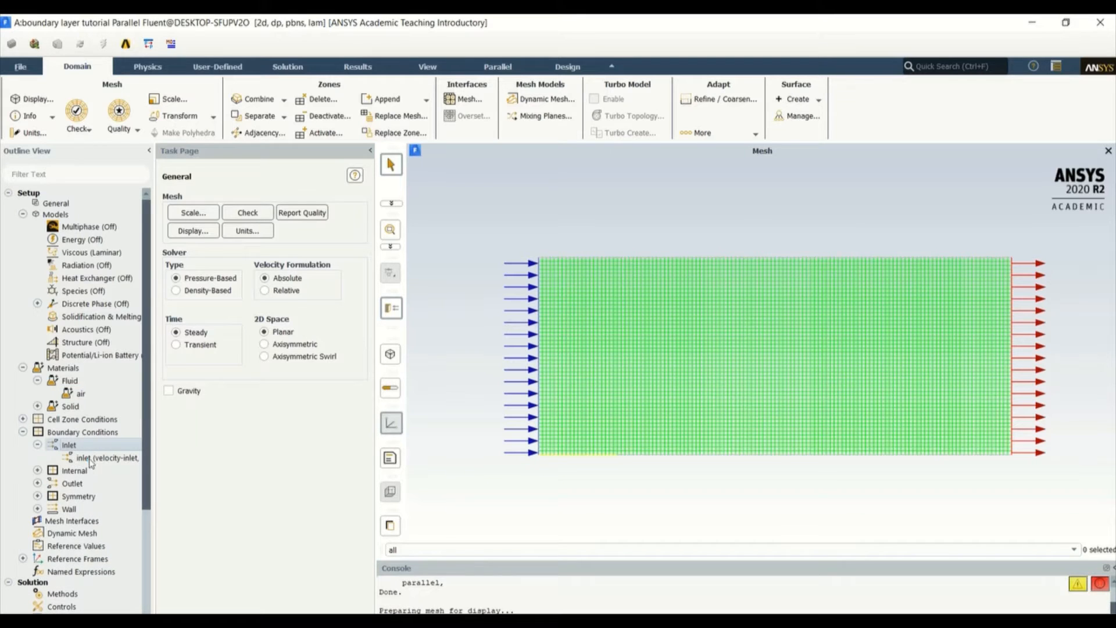
pyautogui.doubleClick(93, 459)
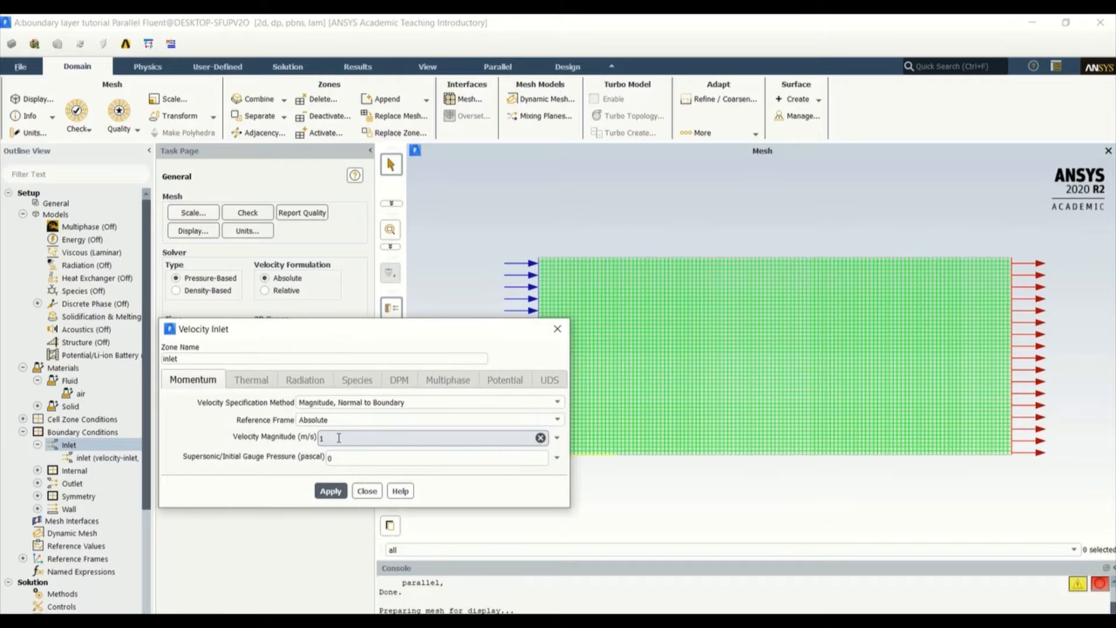
pyautogui.doubleClick(368, 438)
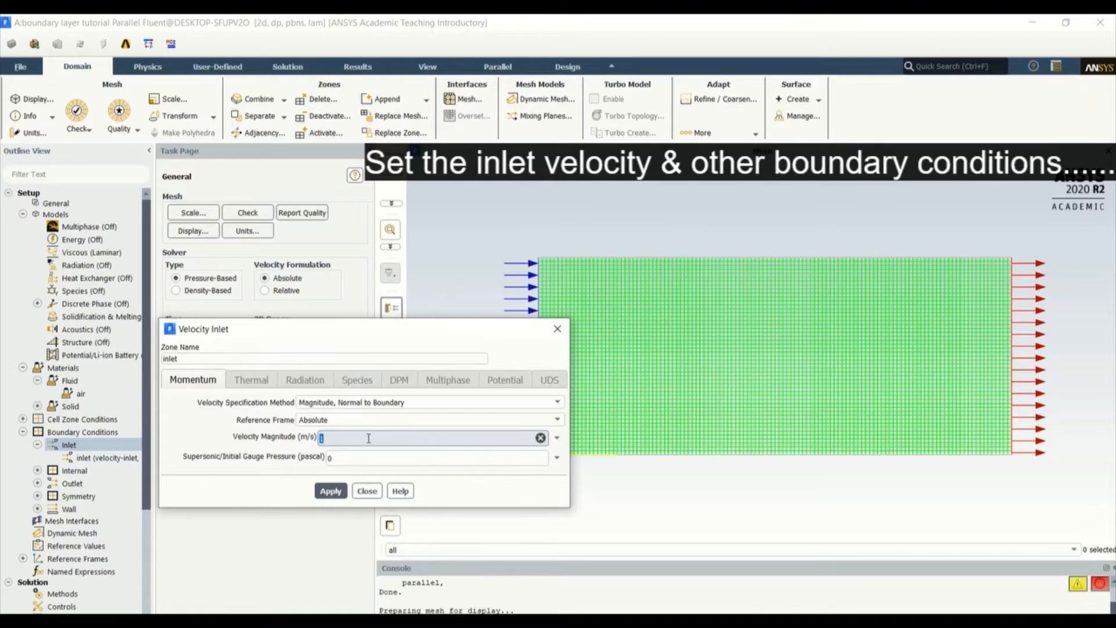
pyautogui.write('1')
pyautogui.click(331, 491)
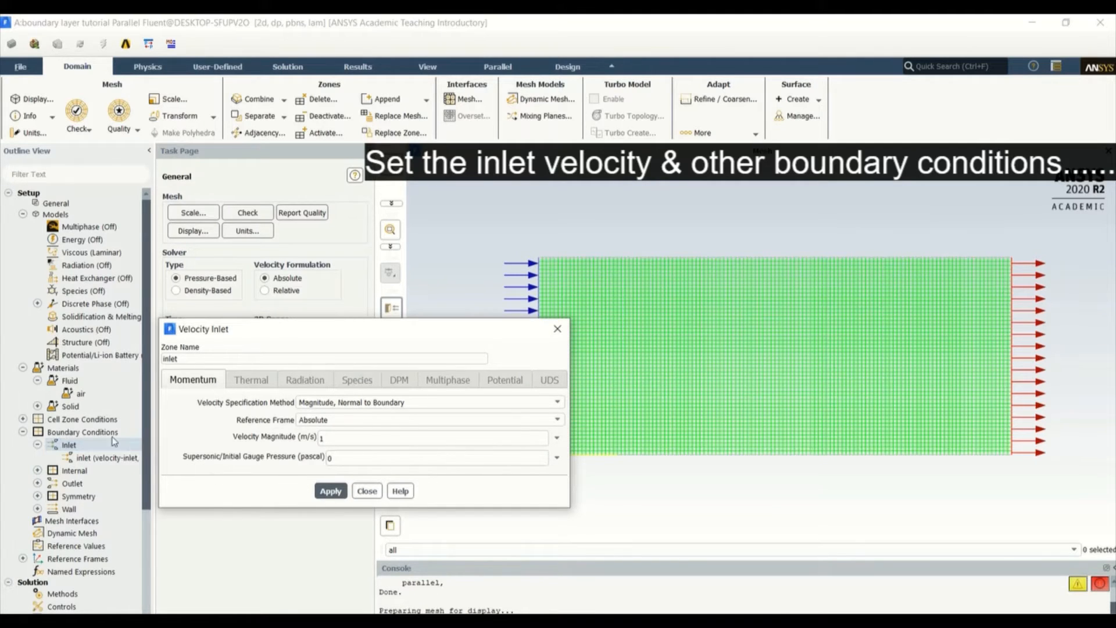
pyautogui.click(366, 491)
# Apply the pressure-outlet condition on the outlet zone with a gauge pressure of 0 pascal.
pyautogui.doubleClick(82, 432)
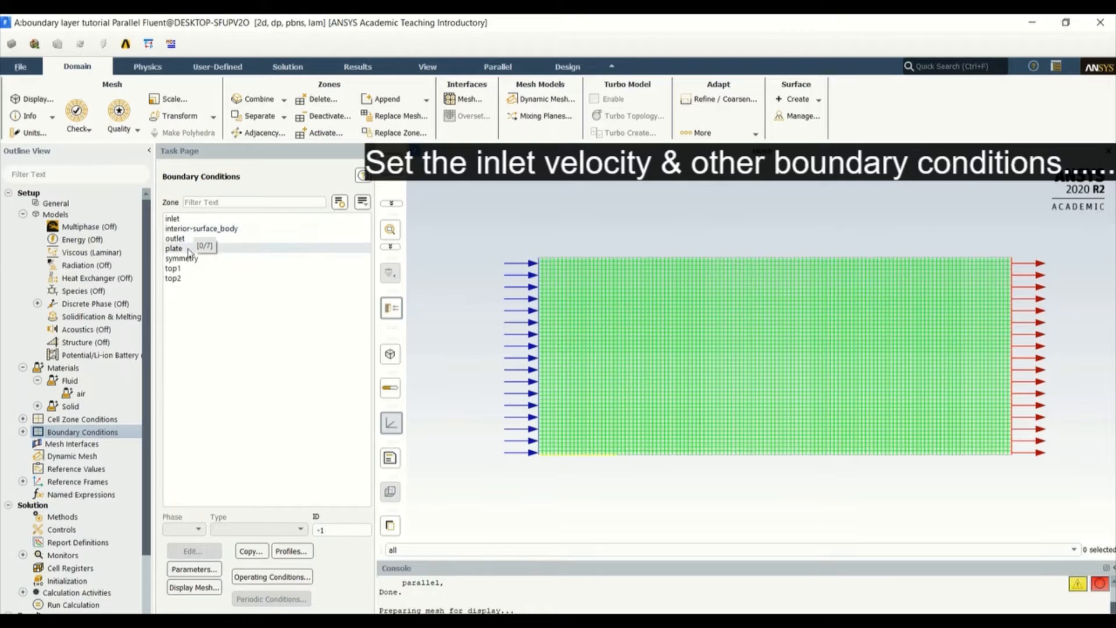
pyautogui.click(175, 238)
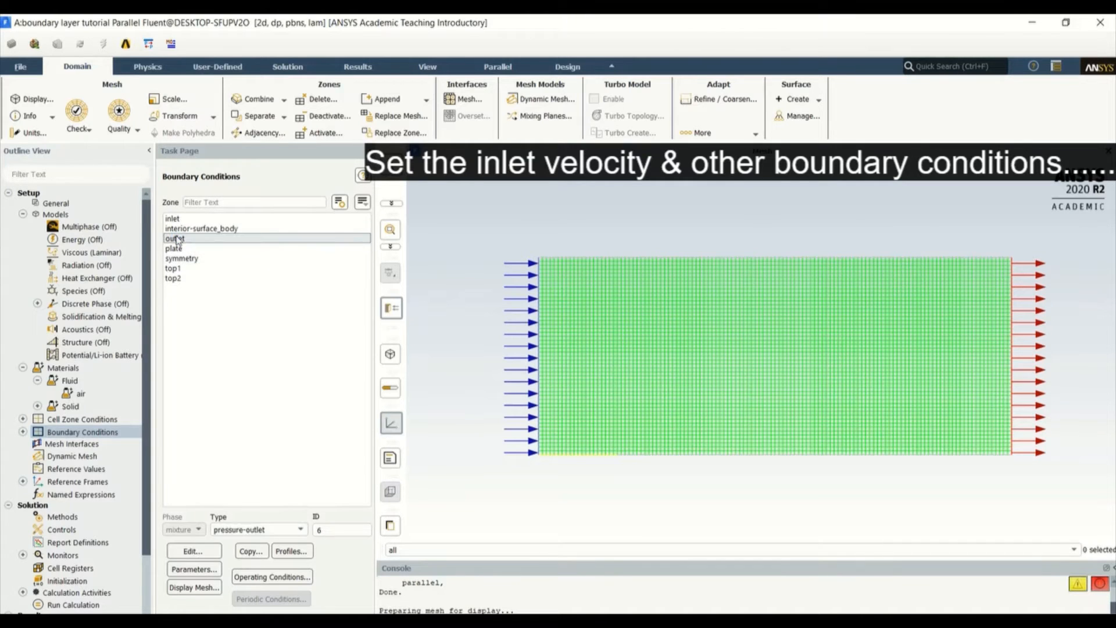
pyautogui.click(193, 551)
pyautogui.click(342, 424)
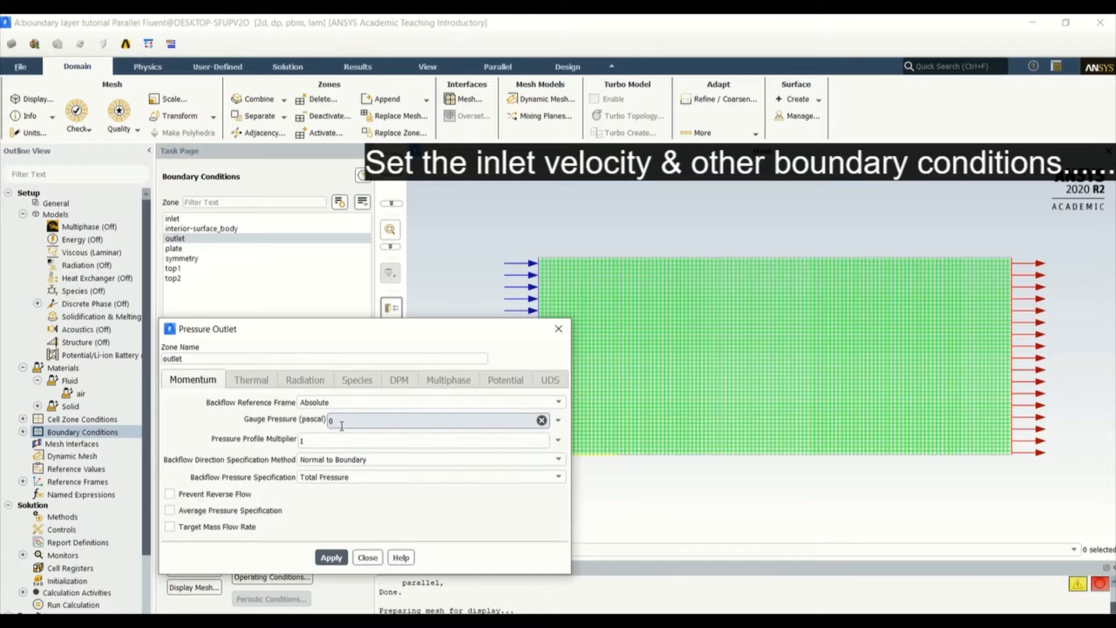
pyautogui.click(329, 558)
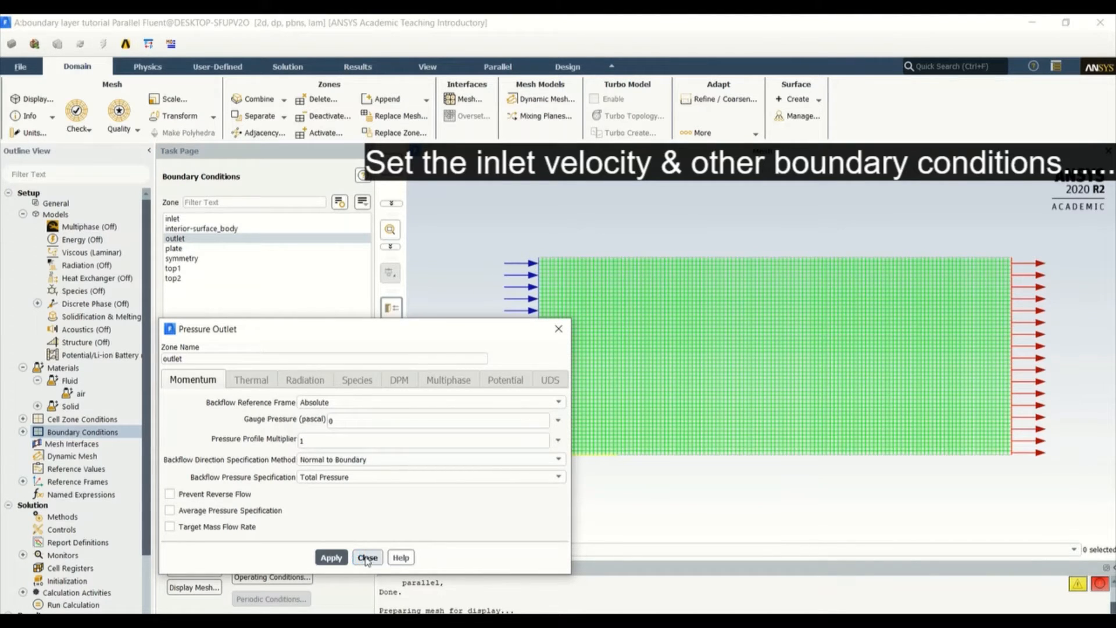
pyautogui.click(366, 559)
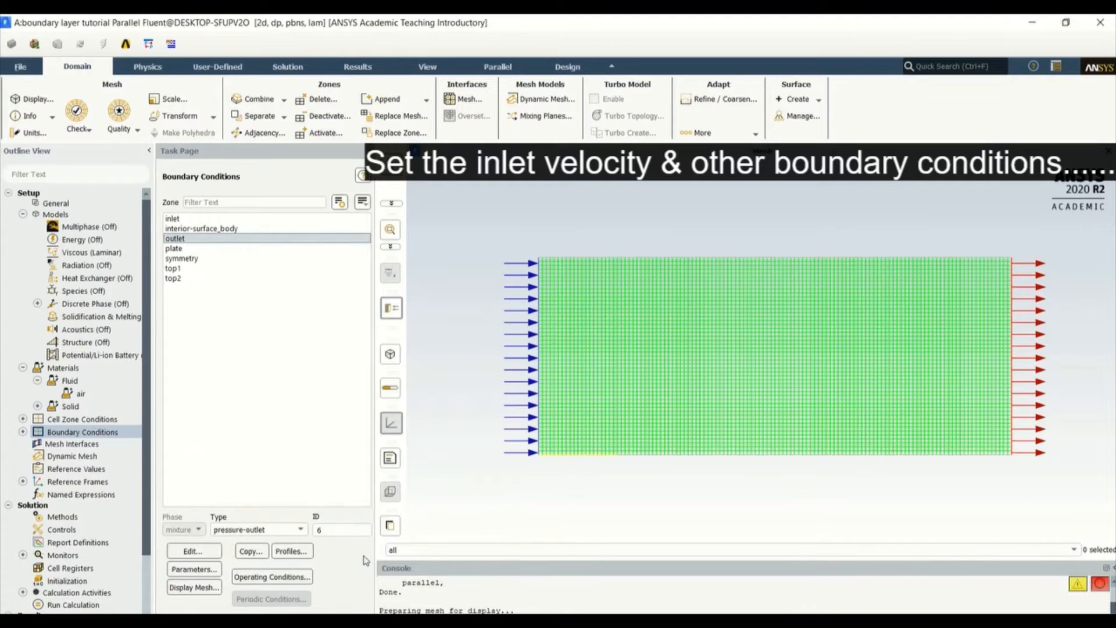
# Change the boundary type of zone top1 to symmetry and apply it.
pyautogui.click(176, 269)
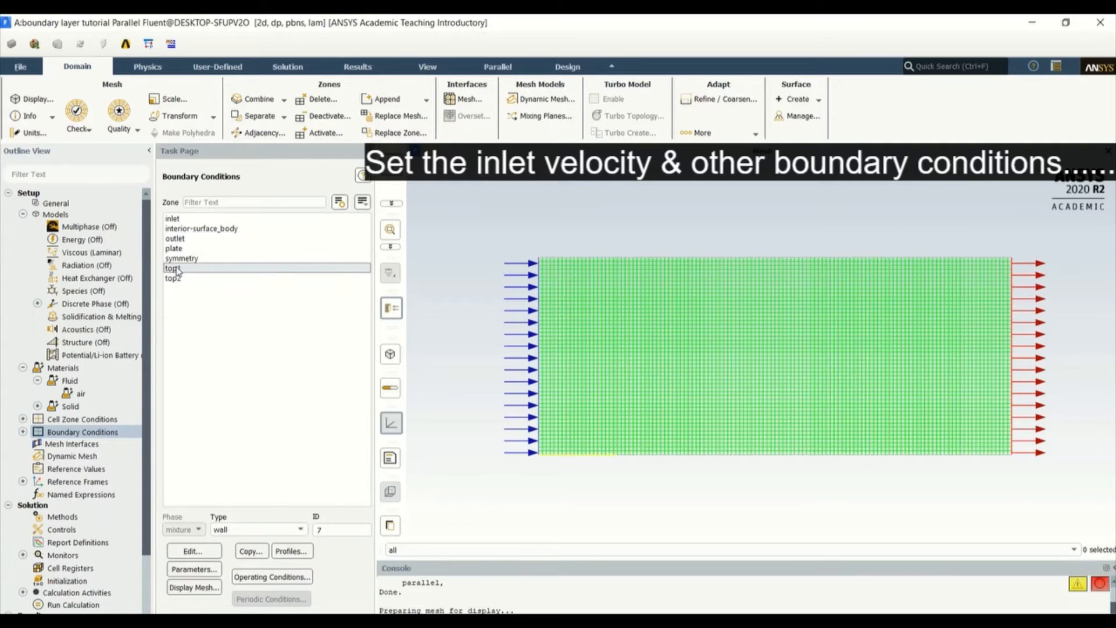
pyautogui.click(301, 529)
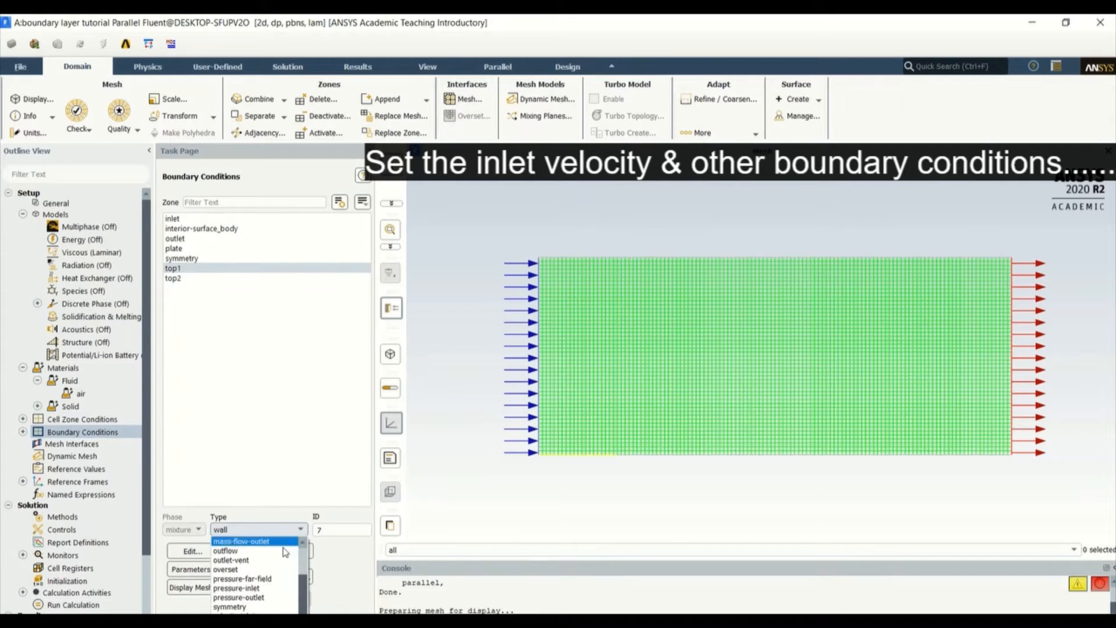
pyautogui.click(266, 605)
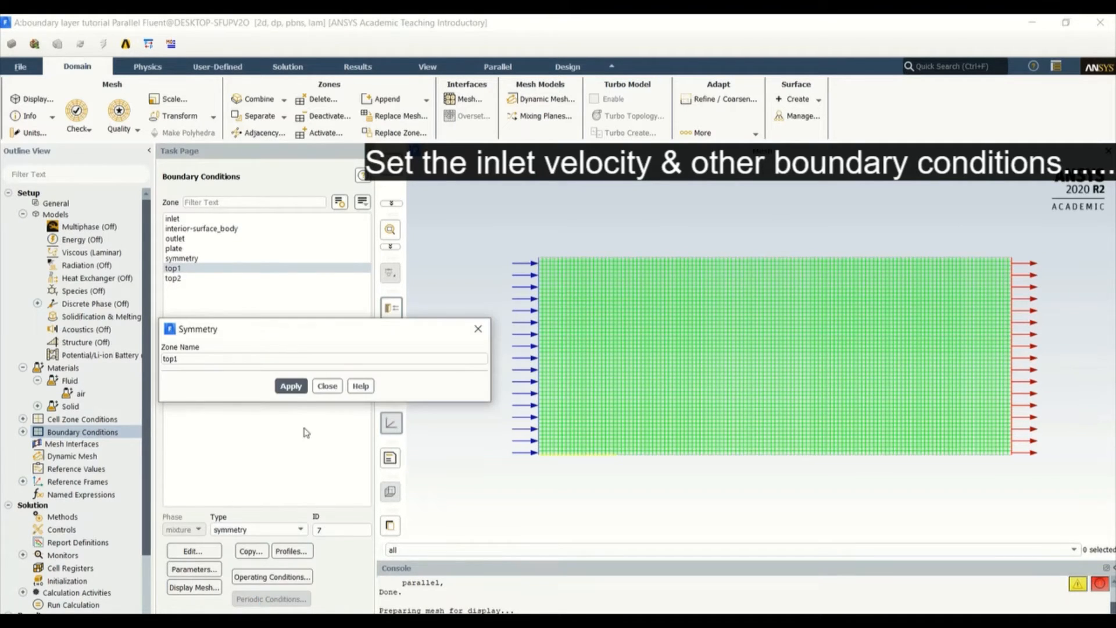
pyautogui.click(289, 387)
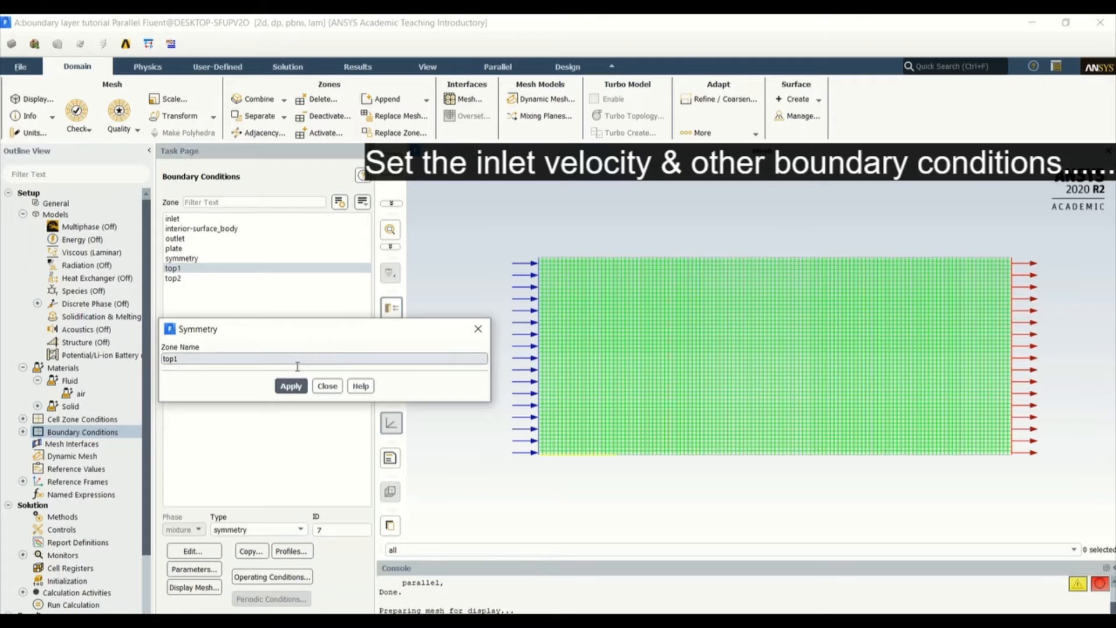
pyautogui.click(328, 385)
# Change the boundary type of zone top2 to symmetry and apply it.
pyautogui.click(194, 278)
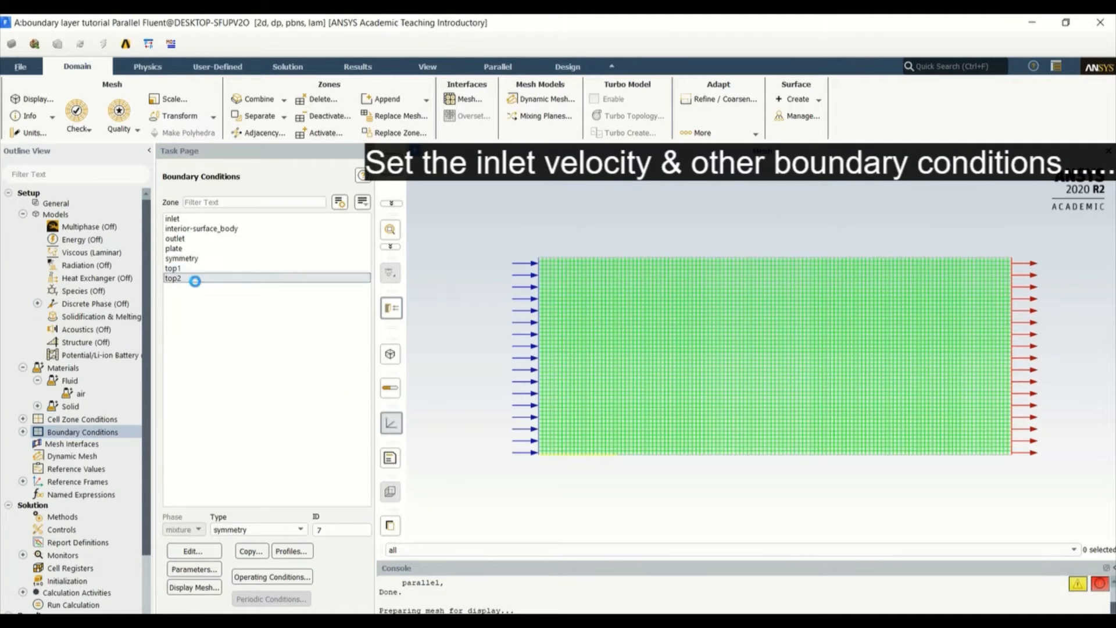
pyautogui.click(291, 531)
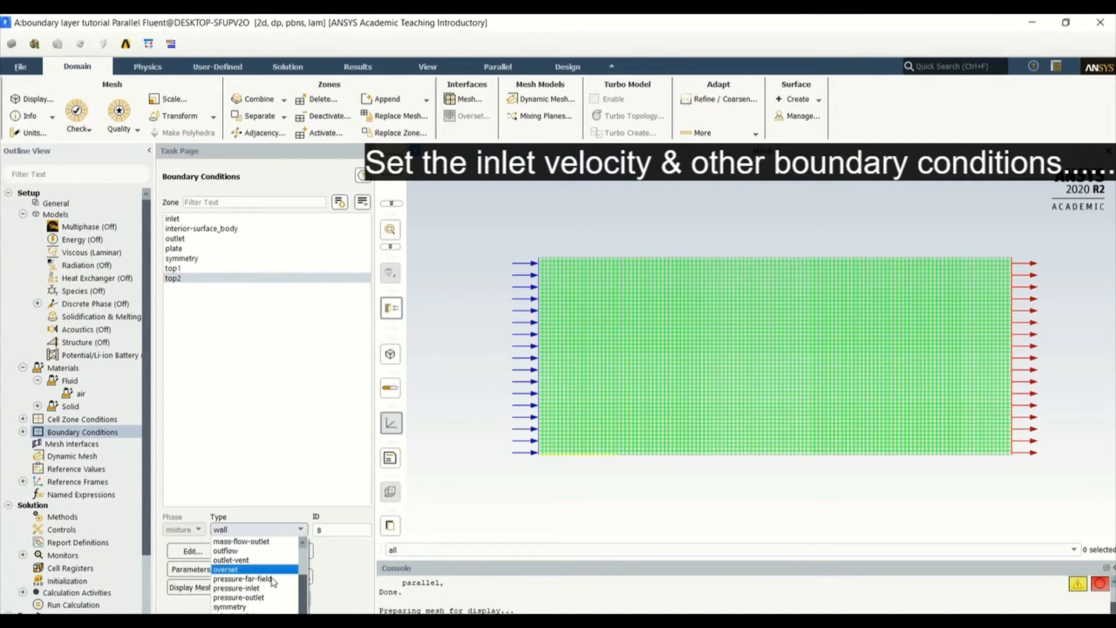
pyautogui.click(269, 606)
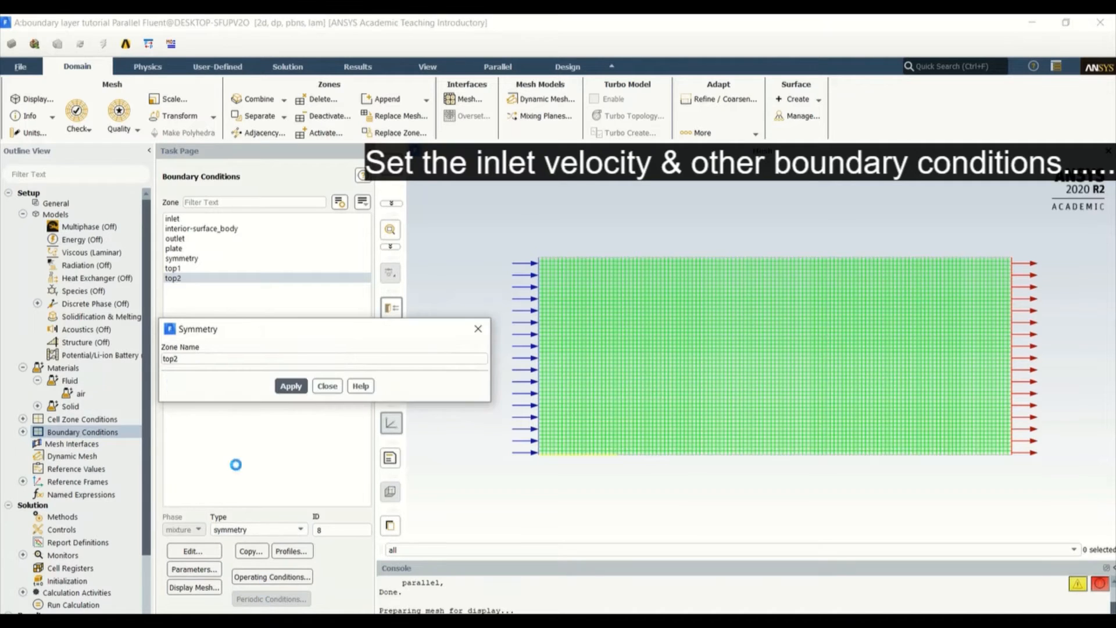
pyautogui.click(293, 387)
pyautogui.click(328, 387)
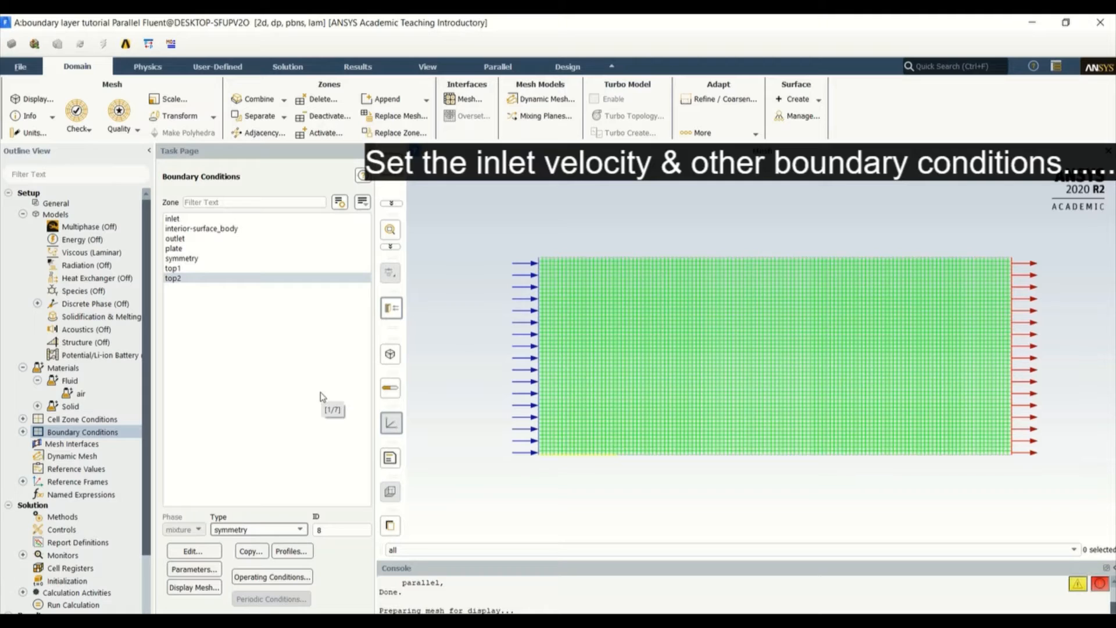
# Check the boundary types assigned to the top1, symmetry and plate zones.
pyautogui.click(191, 268)
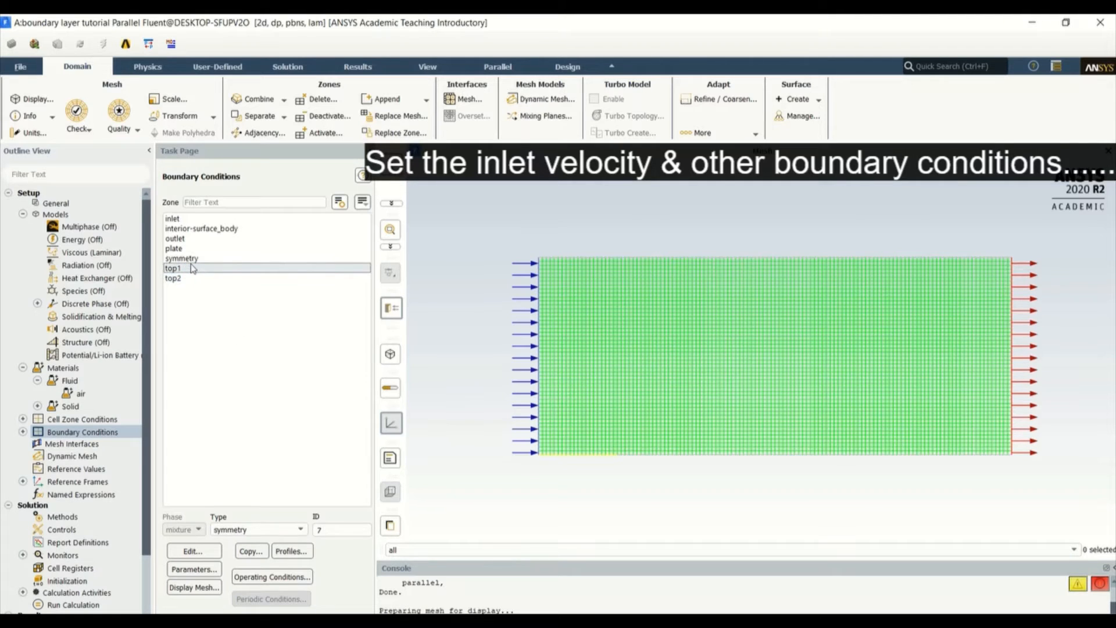
pyautogui.click(190, 259)
pyautogui.click(181, 247)
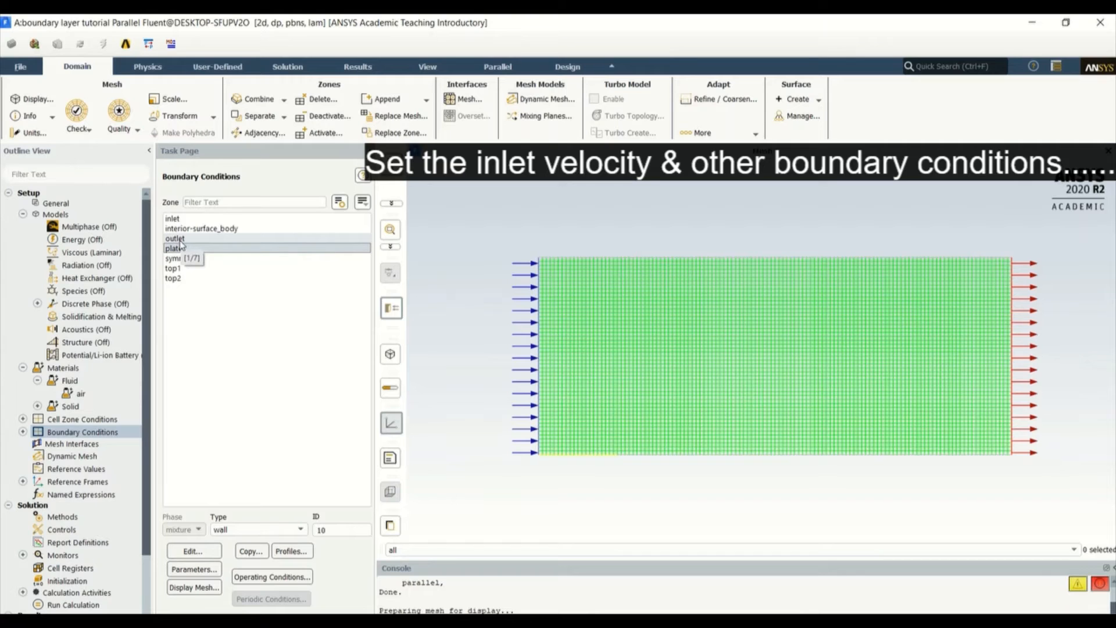
# Check the boundary types assigned to the outlet, interior-surface_body and inlet zones.
pyautogui.click(181, 238)
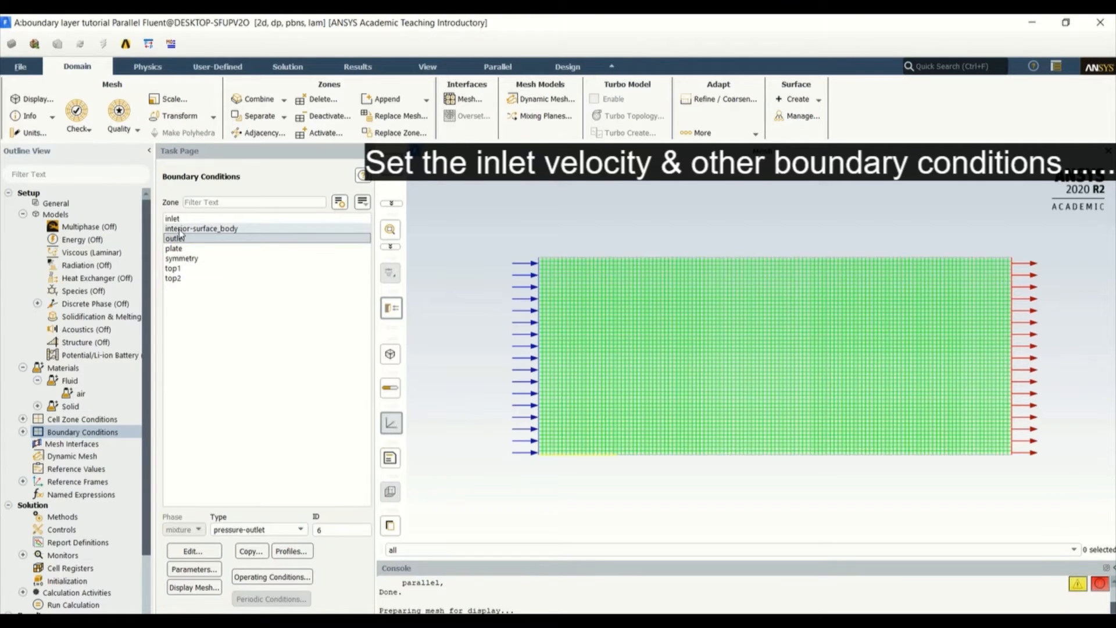
pyautogui.click(179, 228)
pyautogui.click(178, 220)
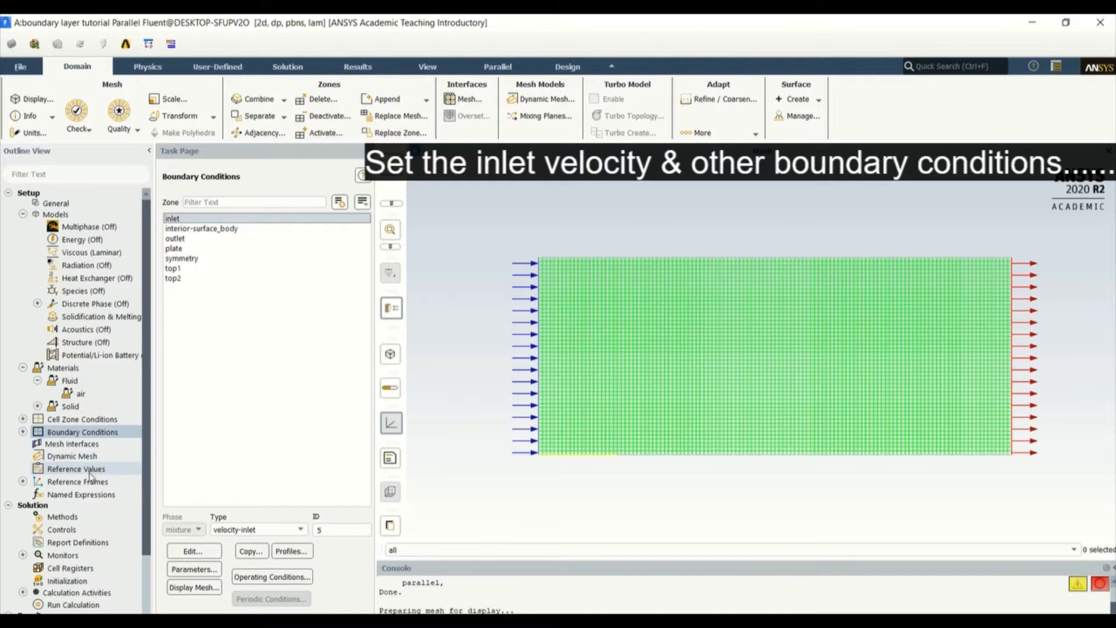
# Set the pressure-velocity coupling scheme to SIMPLE in the solution methods and review the under-relaxation factors.
pyautogui.scroll(-2, 87, 493)
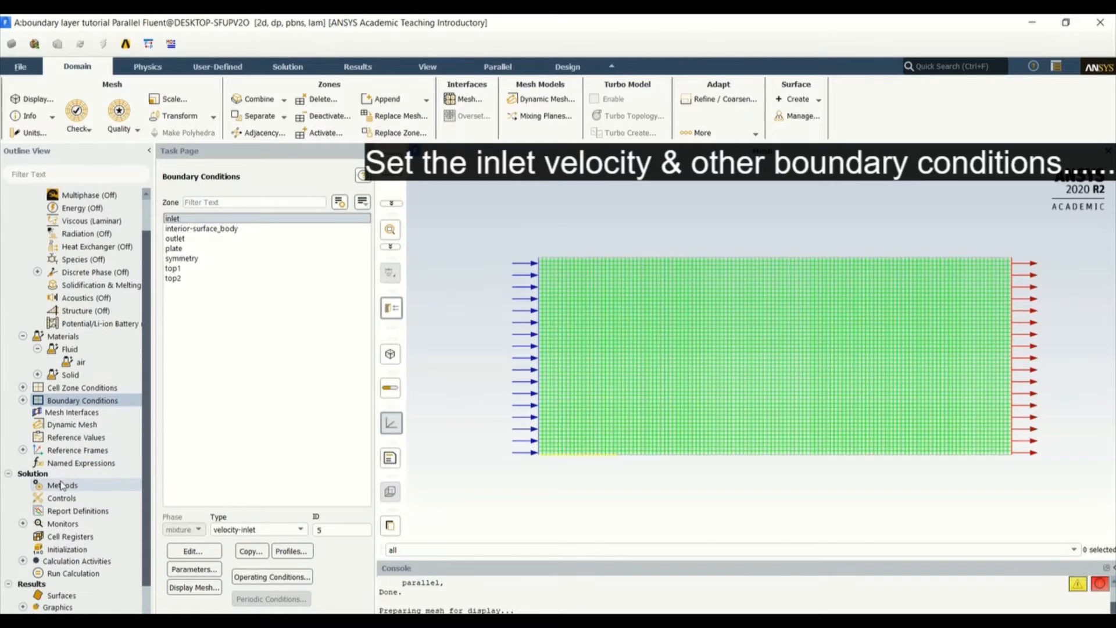
pyautogui.click(63, 486)
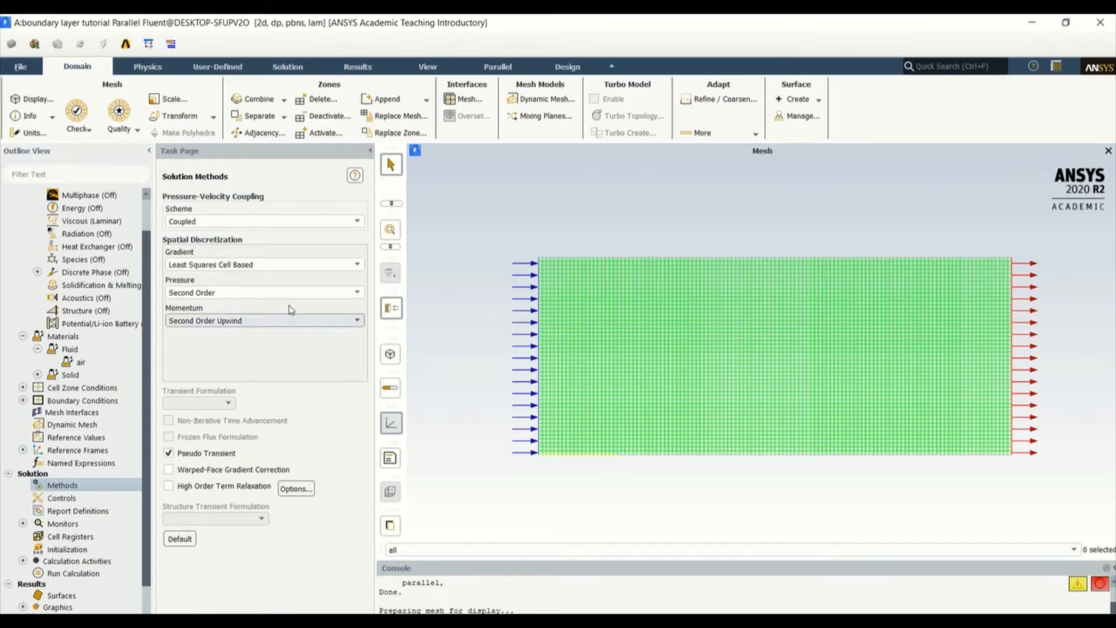
pyautogui.click(263, 223)
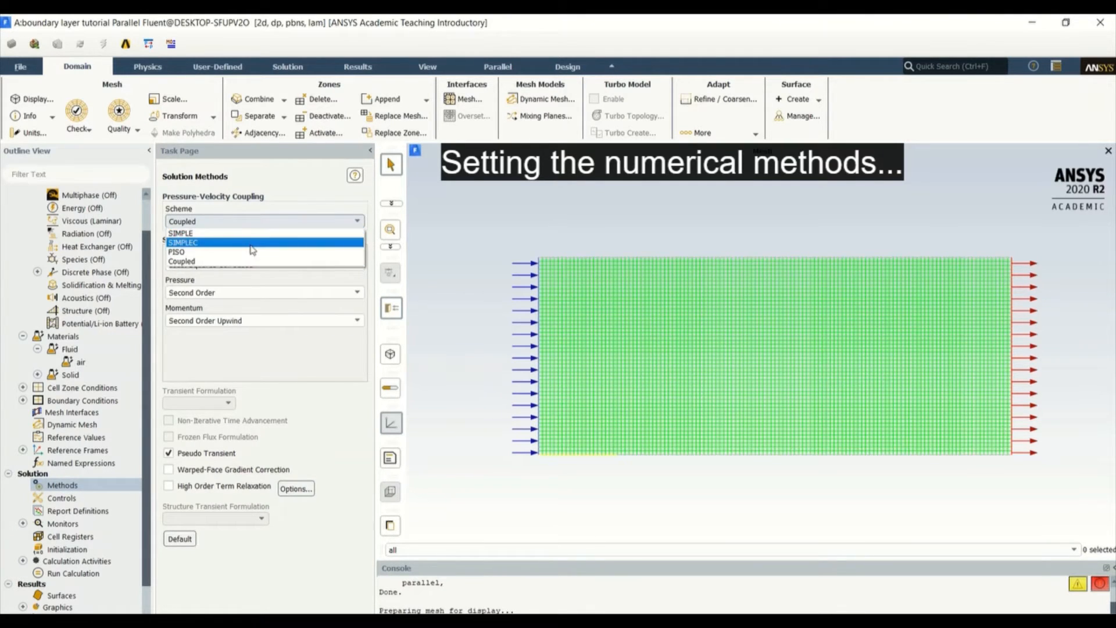
pyautogui.click(243, 234)
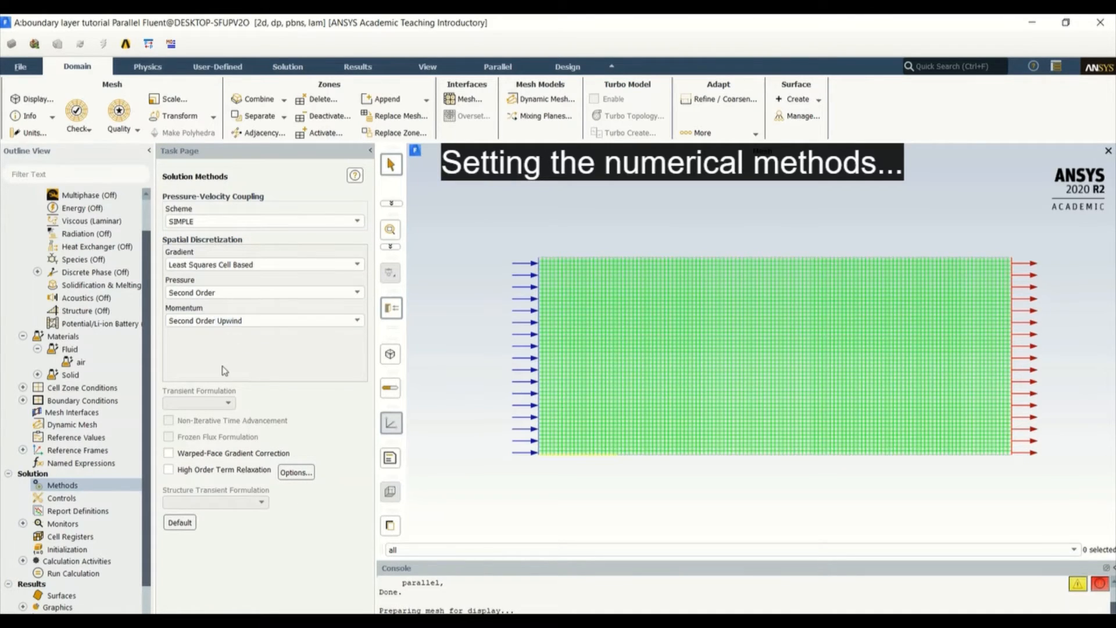
pyautogui.click(67, 501)
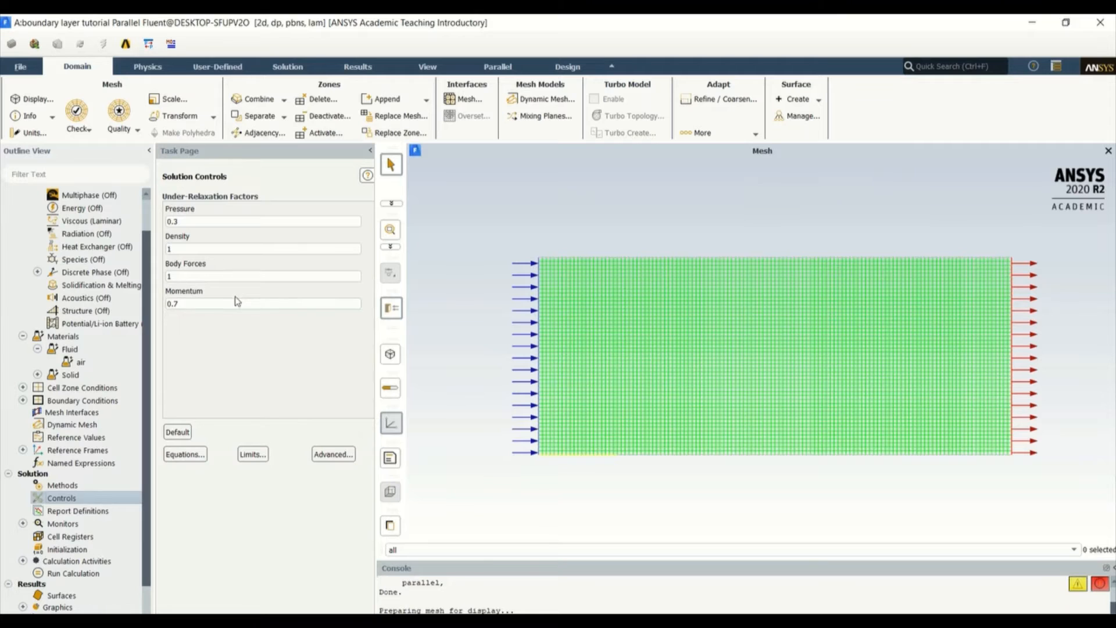
# Create a mass flow rate surface report over the inlet and outlet, with a report file and a report plot.
pyautogui.scroll(-1, 64, 526)
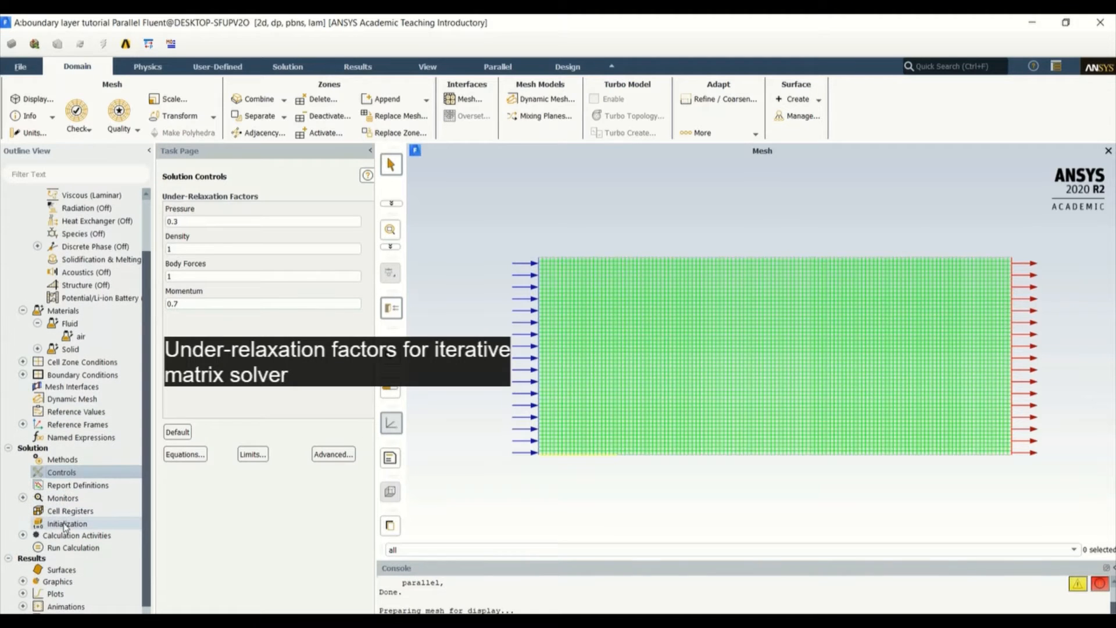
pyautogui.doubleClick(61, 487)
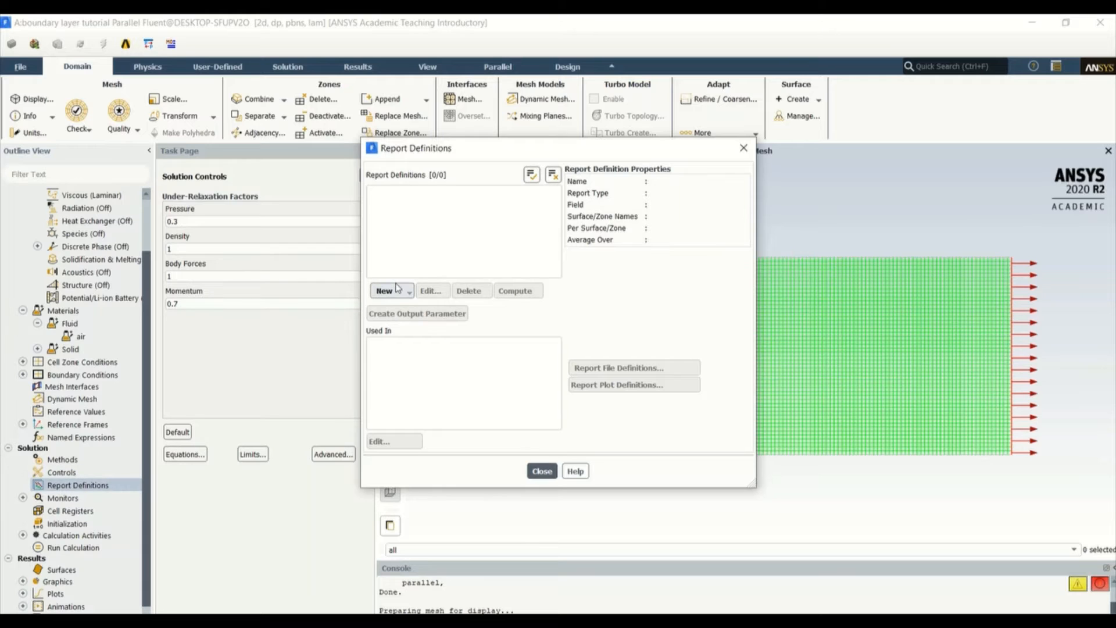
pyautogui.click(400, 294)
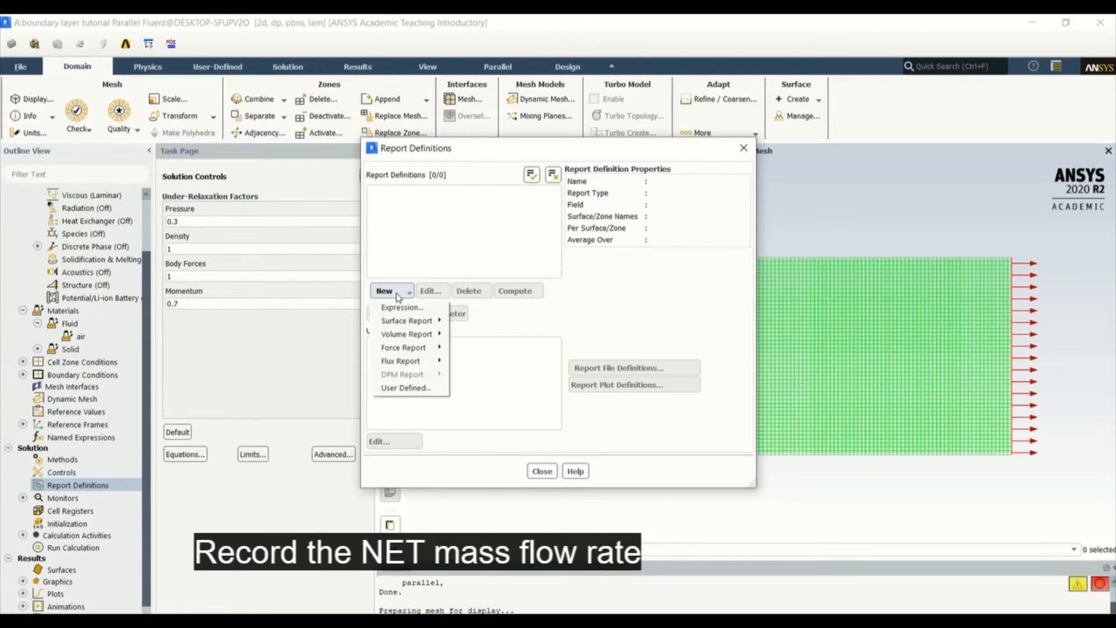
pyautogui.moveTo(404, 324)
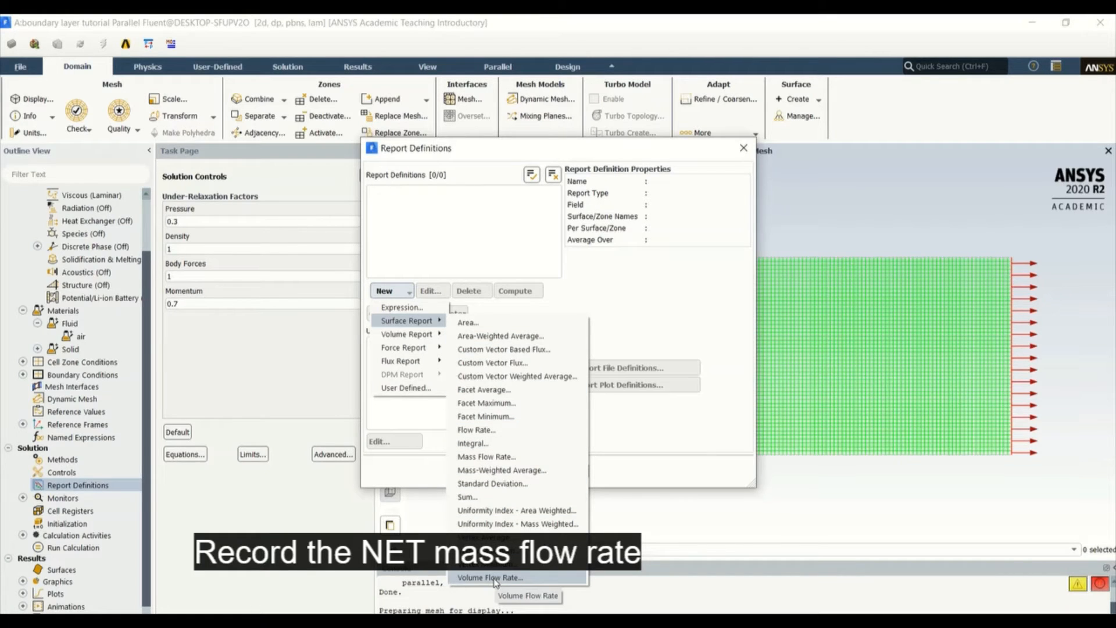
pyautogui.click(494, 457)
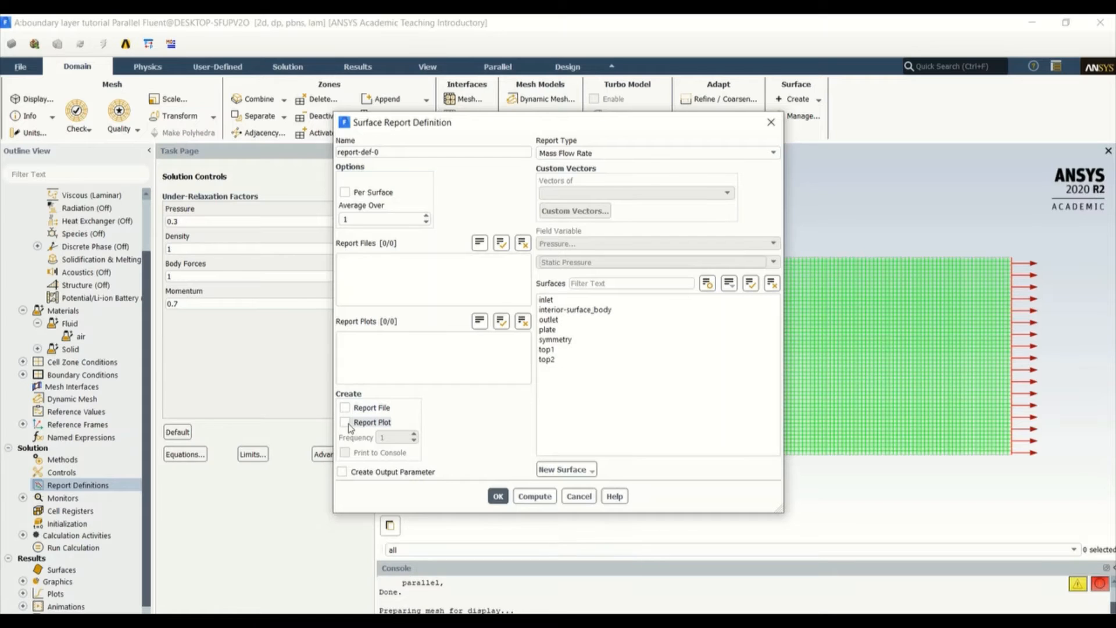
pyautogui.click(345, 408)
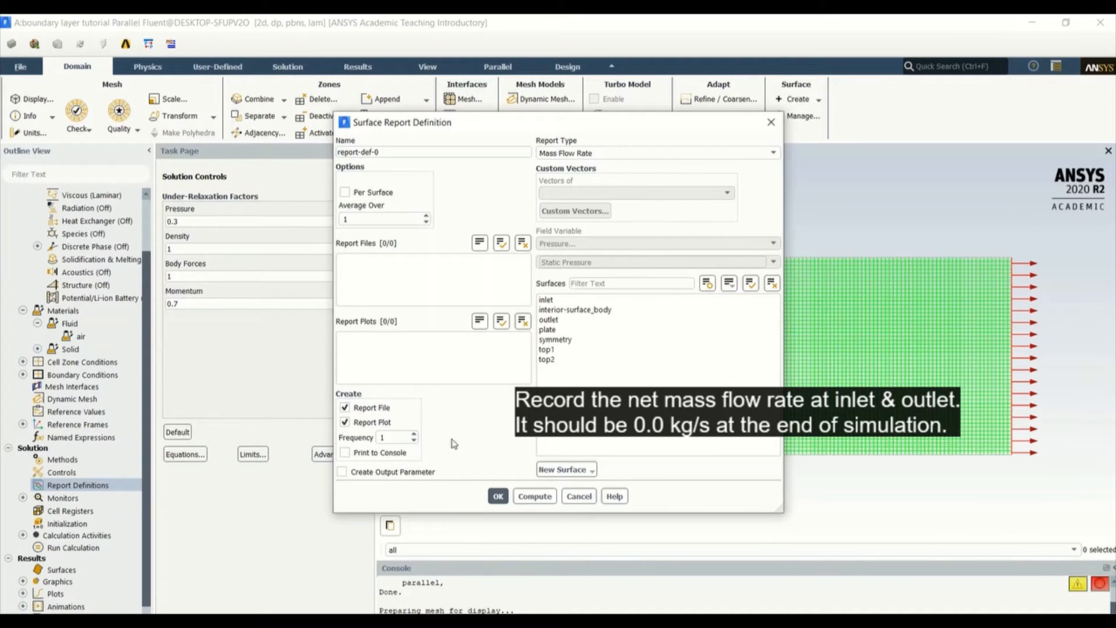
pyautogui.click(556, 300)
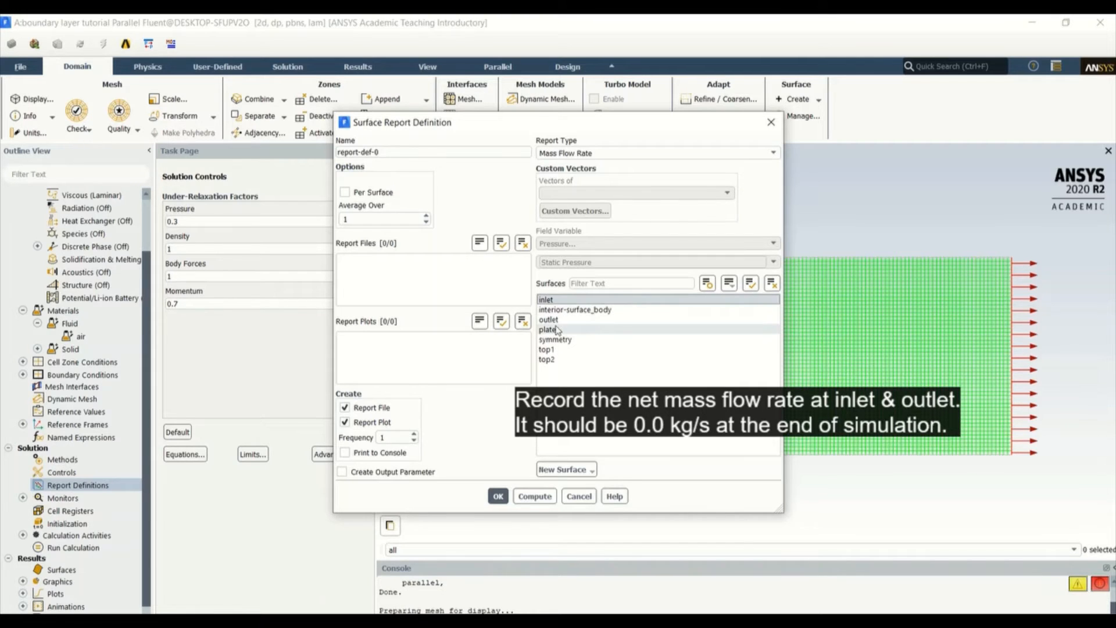
pyautogui.click(553, 320)
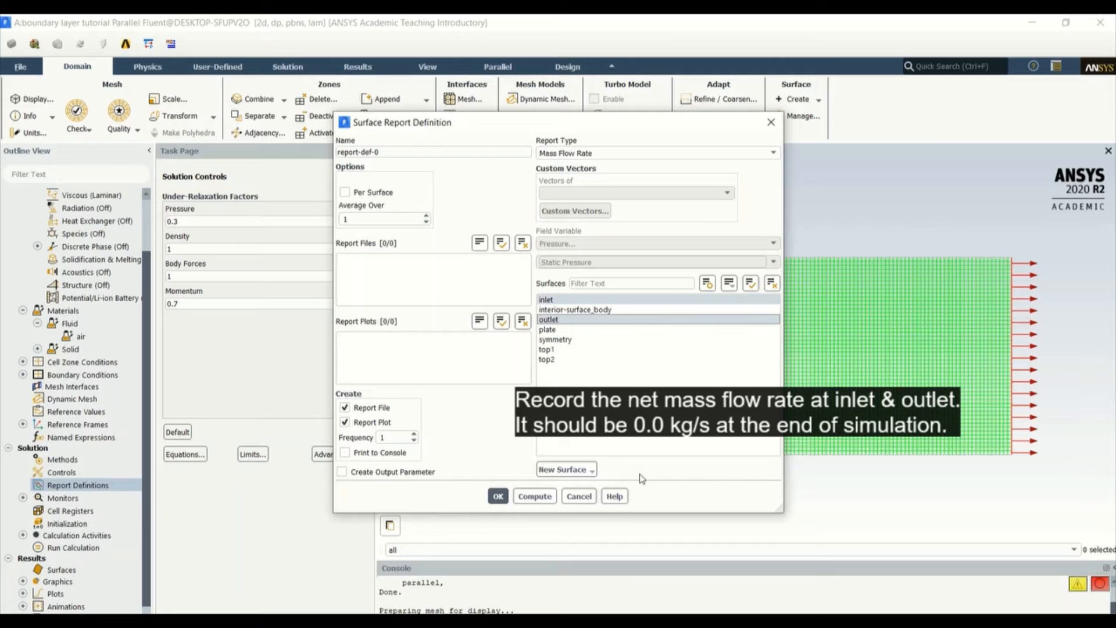
pyautogui.click(500, 497)
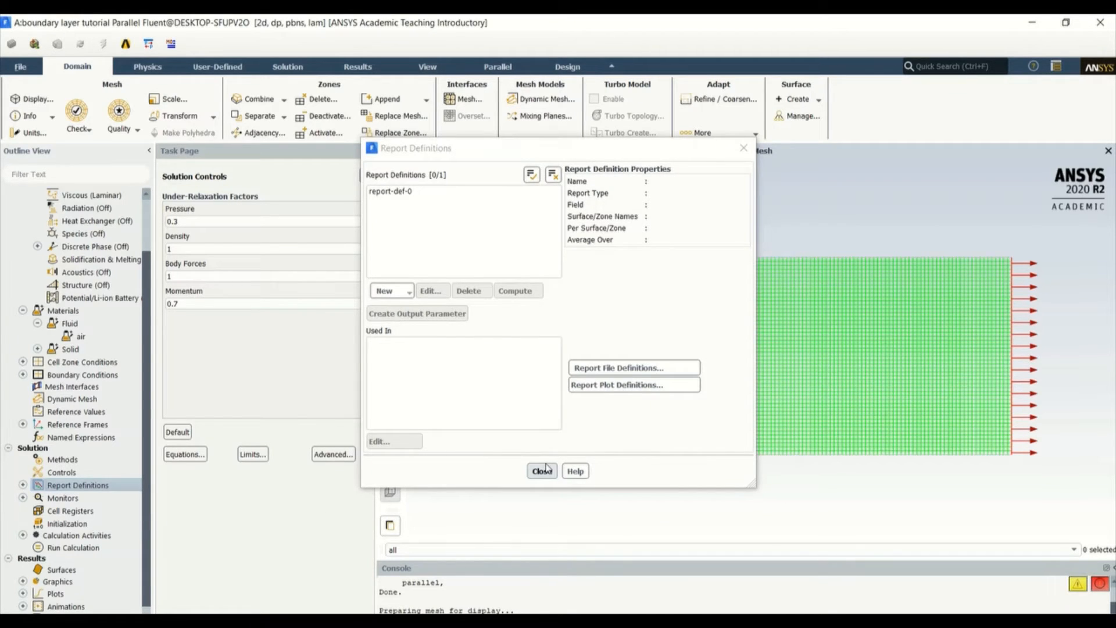
pyautogui.click(542, 471)
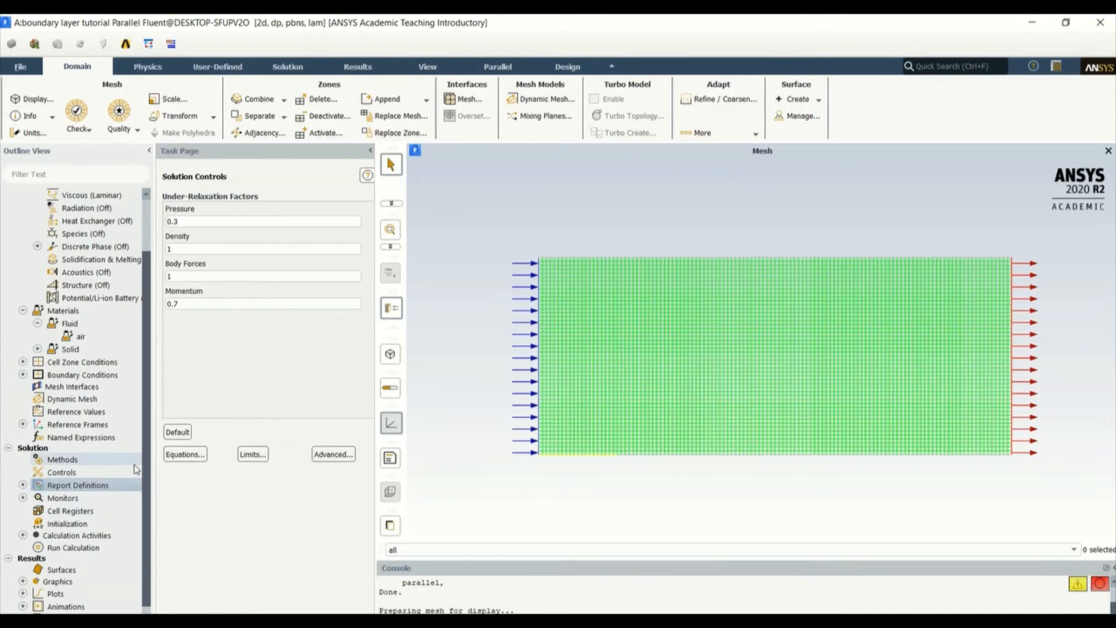
# Initialize the solution with the Hybrid Initialization method.
pyautogui.scroll(-1, 116, 486)
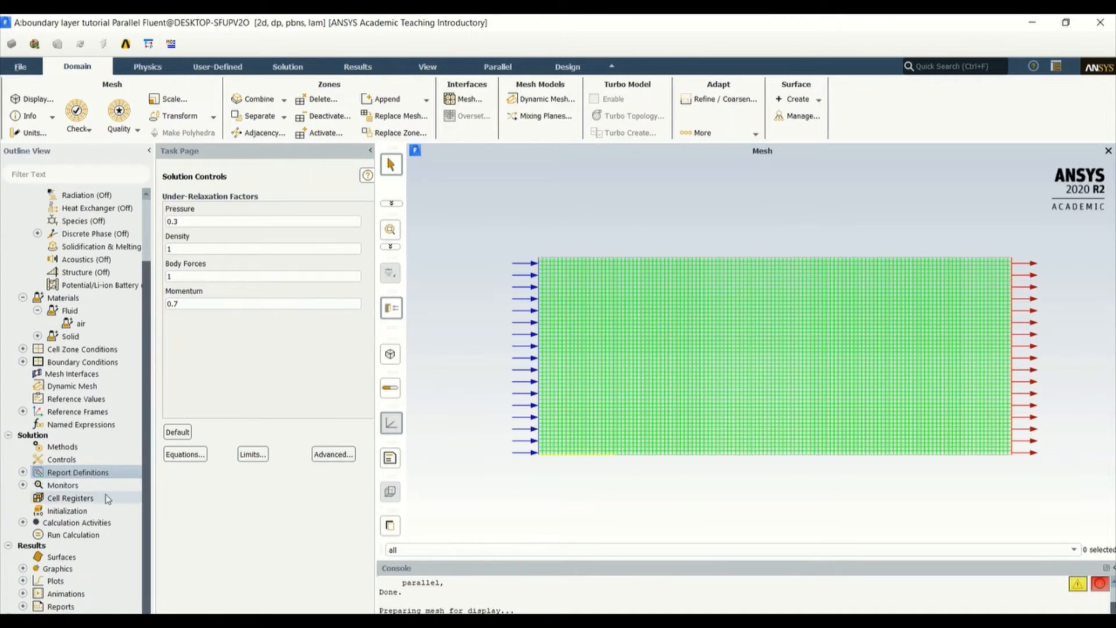
pyautogui.click(61, 511)
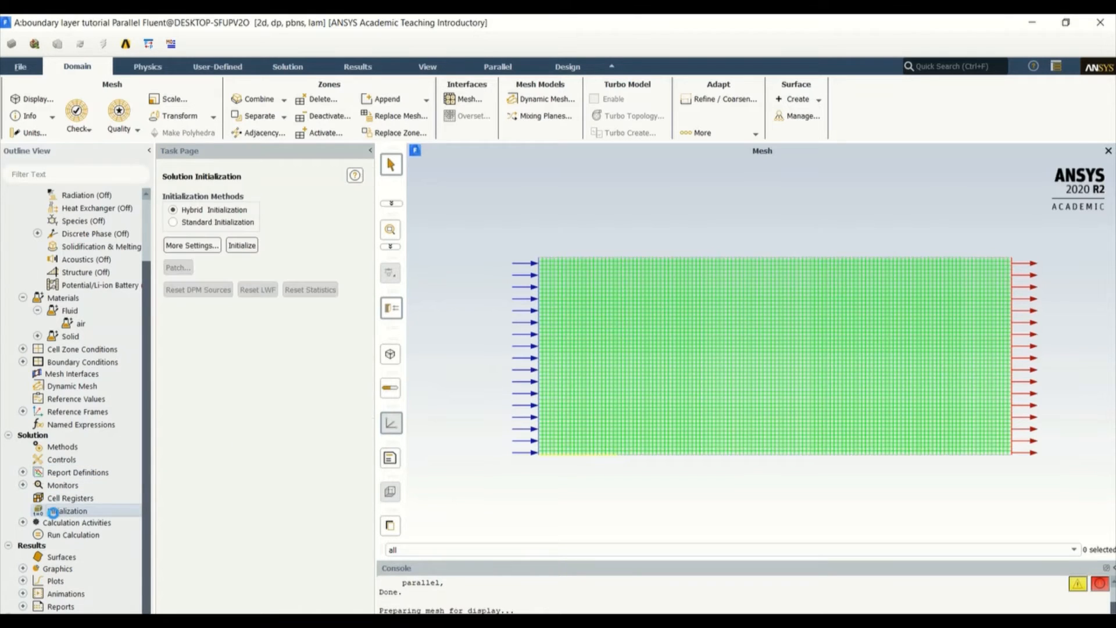
pyautogui.click(190, 220)
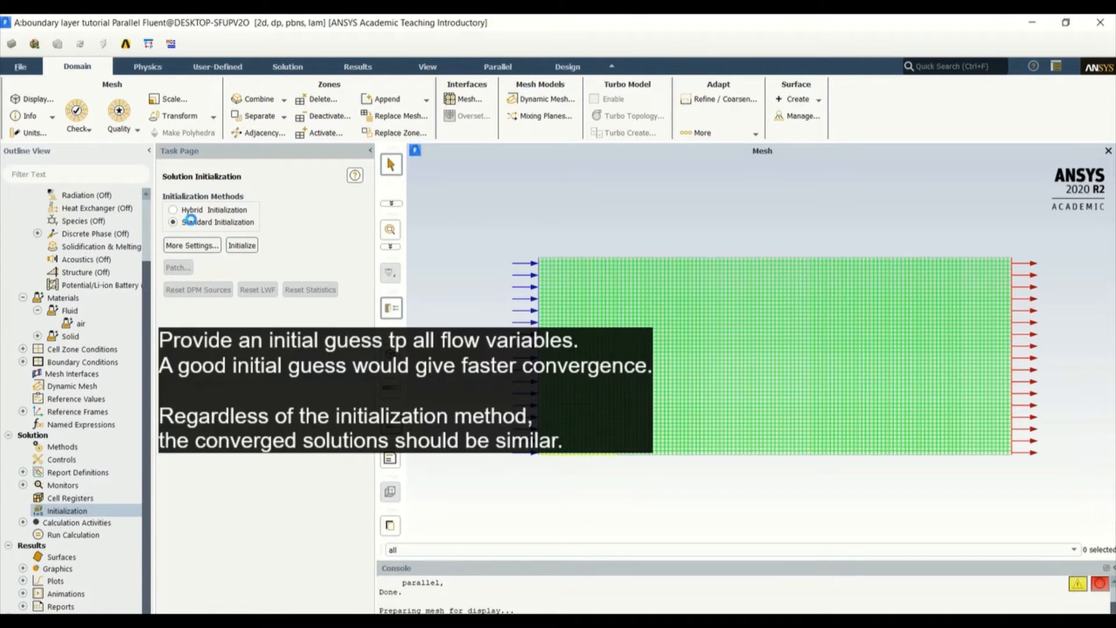
pyautogui.click(191, 210)
pyautogui.click(242, 245)
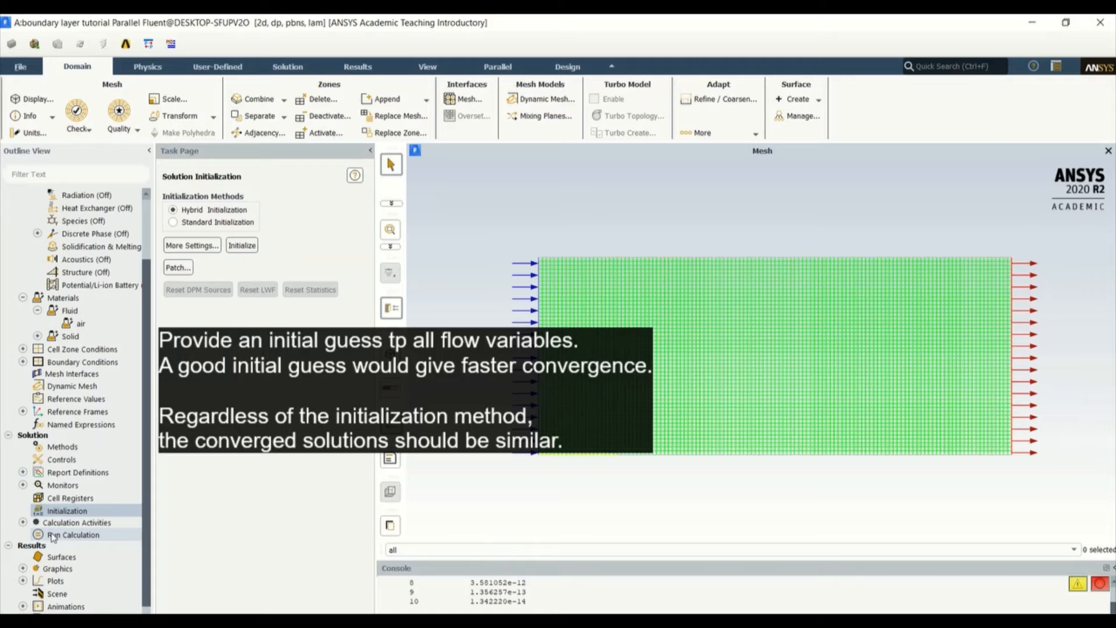
# Open the residual monitor settings and set the continuity absolute criterion to 1e-6.
pyautogui.scroll(-1, 53, 537)
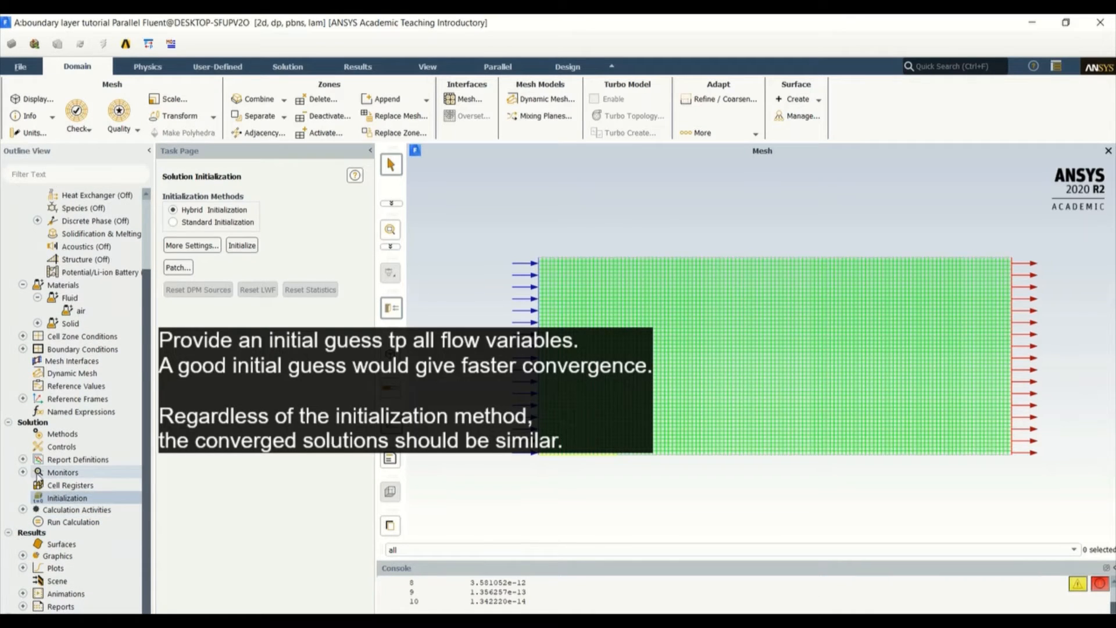
pyautogui.click(22, 472)
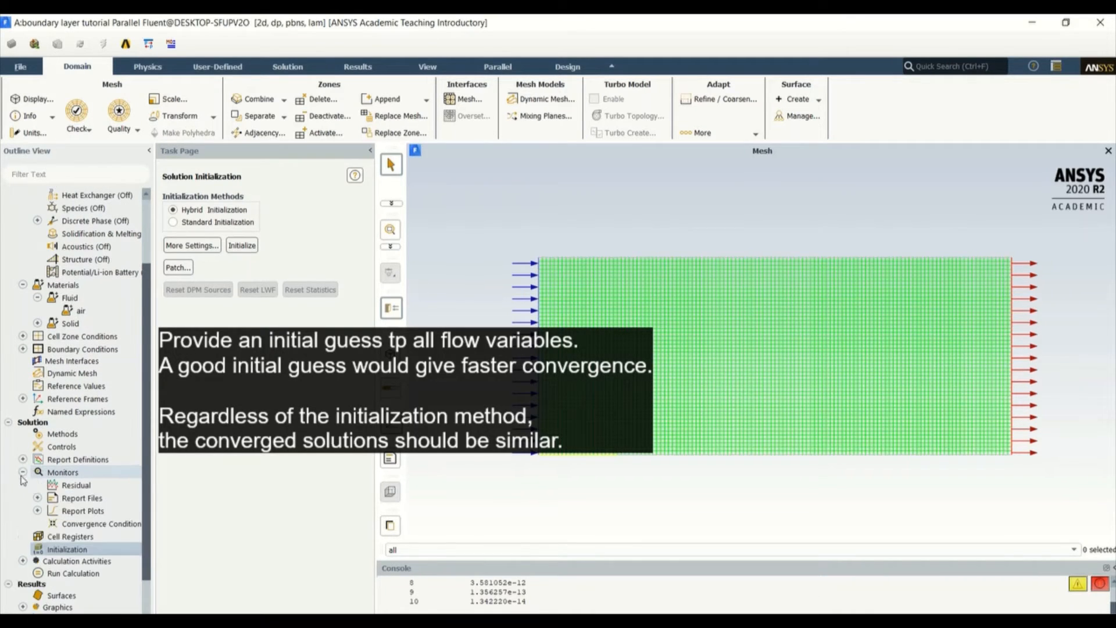
pyautogui.click(79, 485)
pyautogui.doubleClick(78, 485)
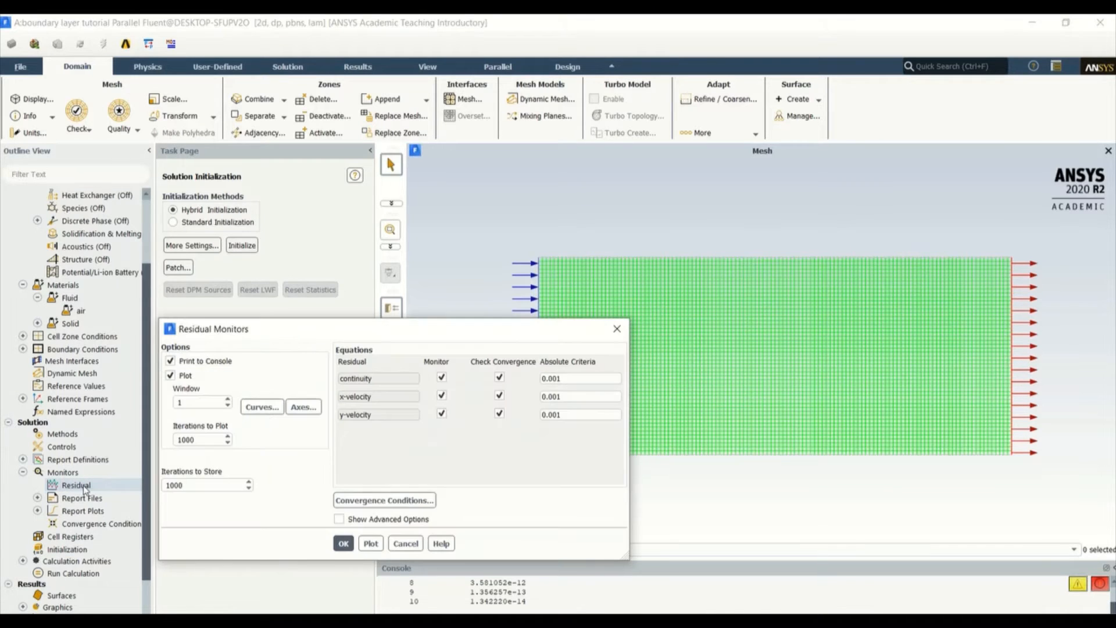
pyautogui.doubleClick(567, 380)
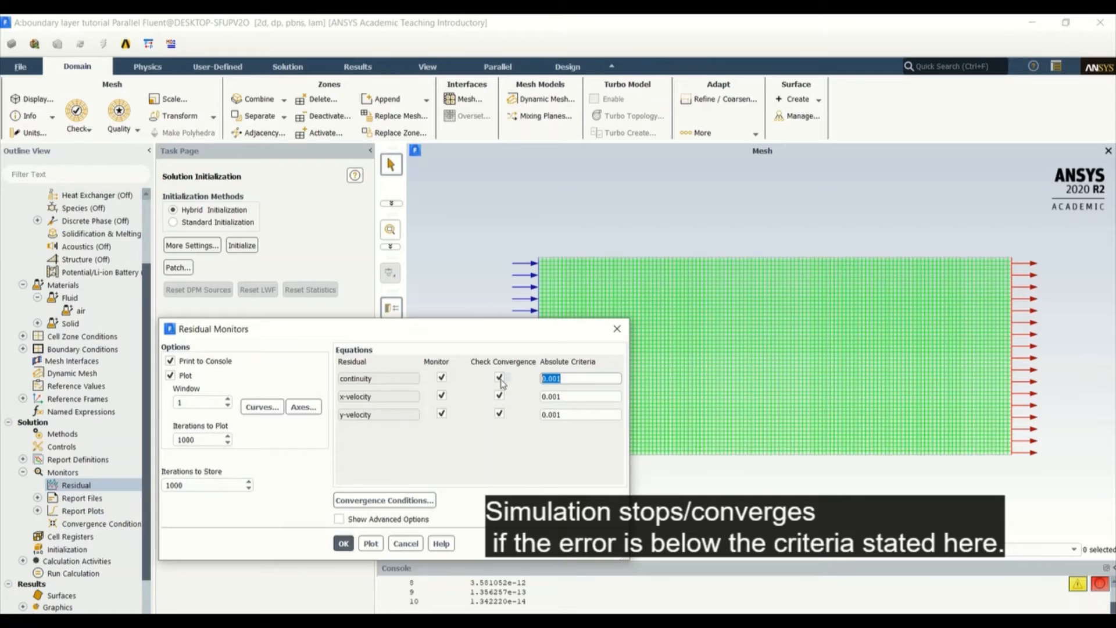
pyautogui.write('1e-6')
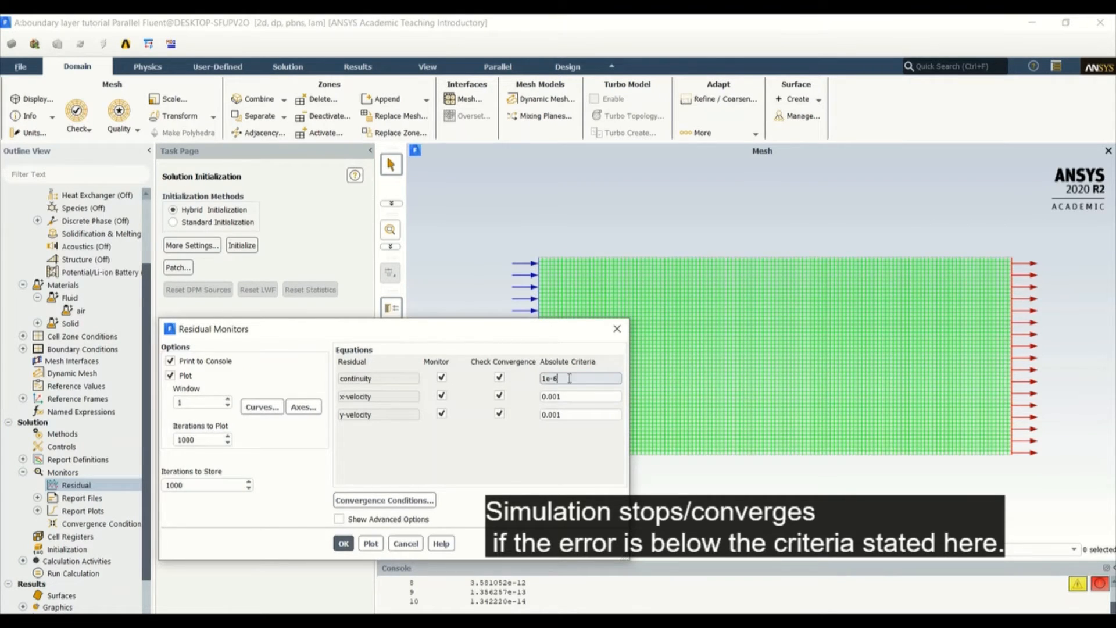
# Copy the 1e-6 continuity criterion to x-velocity and y-velocity, apply the residual settings and recheck them.
pyautogui.doubleClick(551, 378)
pyautogui.hotkey('ctrl', 'c')
pyautogui.doubleClick(591, 397)
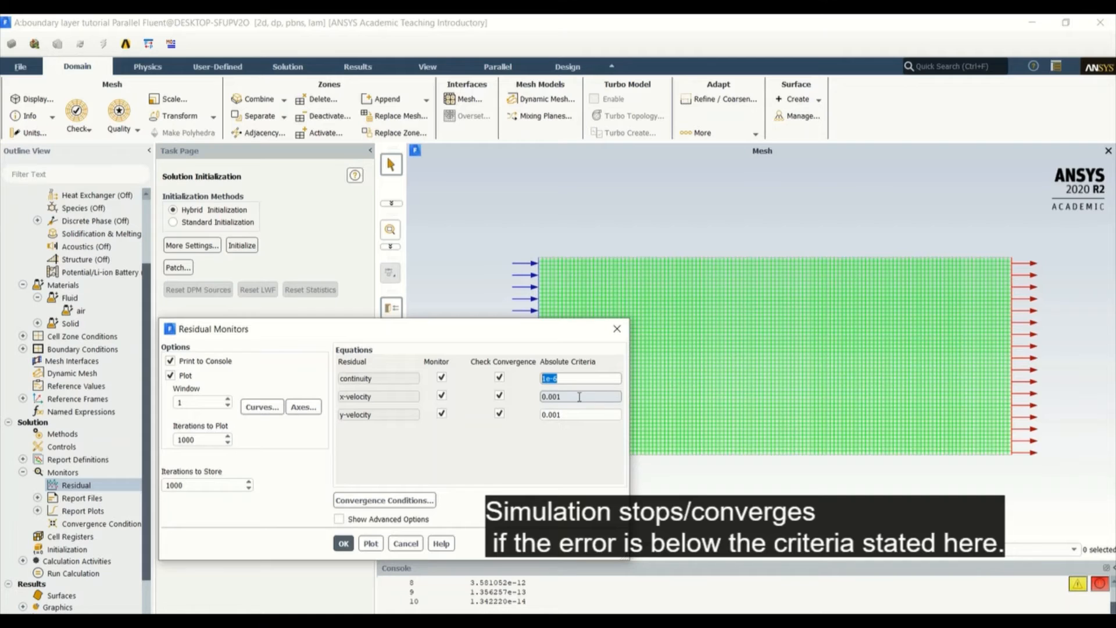
pyautogui.hotkey('ctrl', 'v')
pyautogui.doubleClick(568, 414)
pyautogui.hotkey('ctrl', 'v')
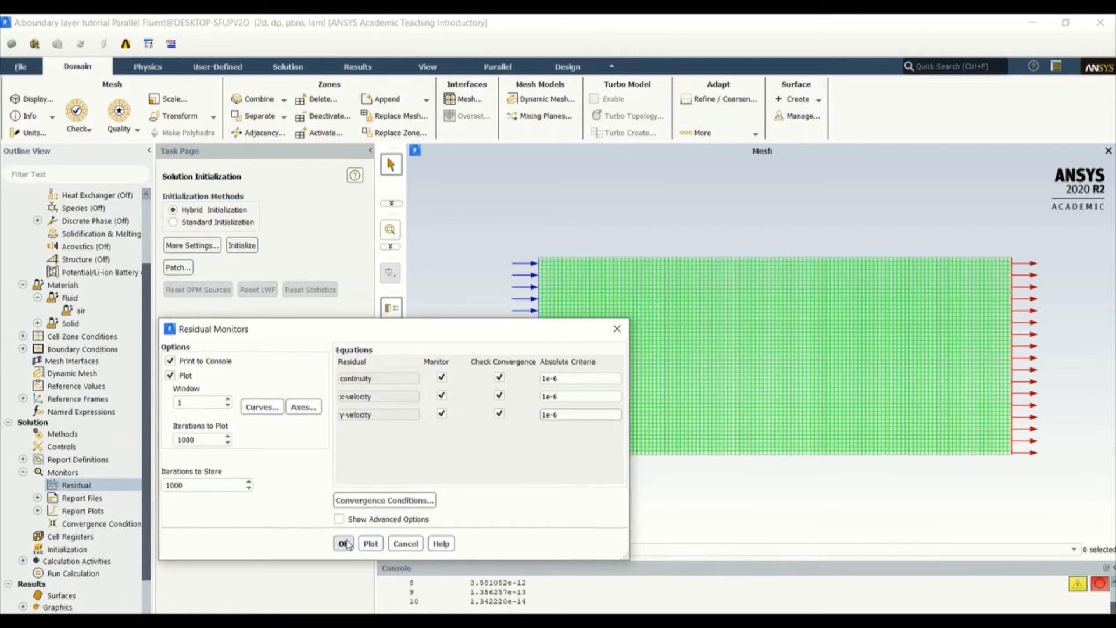
pyautogui.click(344, 544)
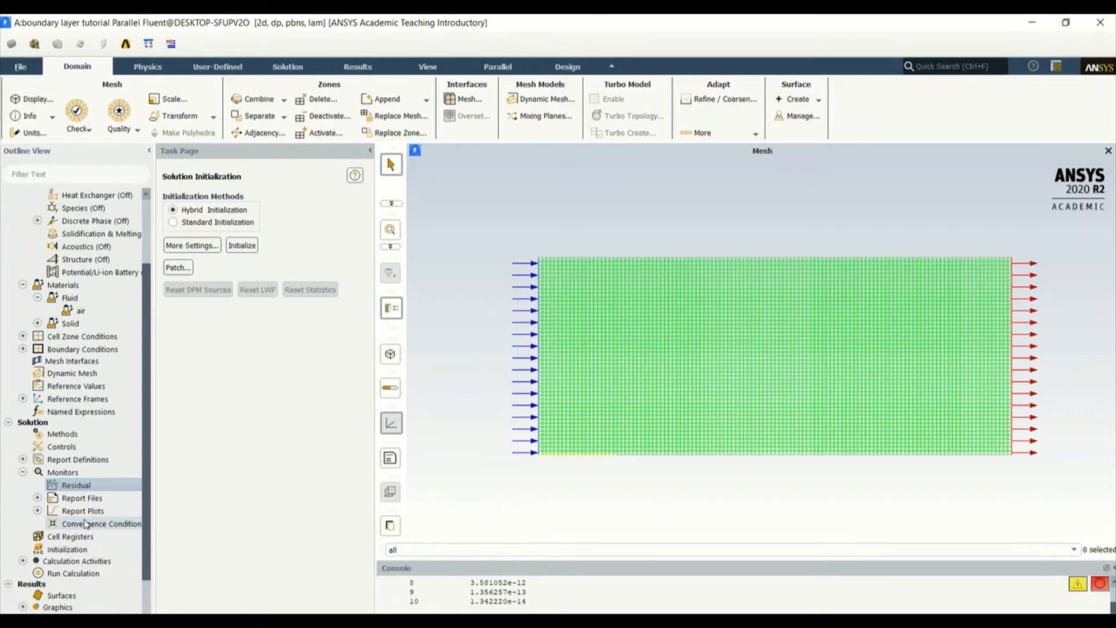
pyautogui.doubleClick(84, 491)
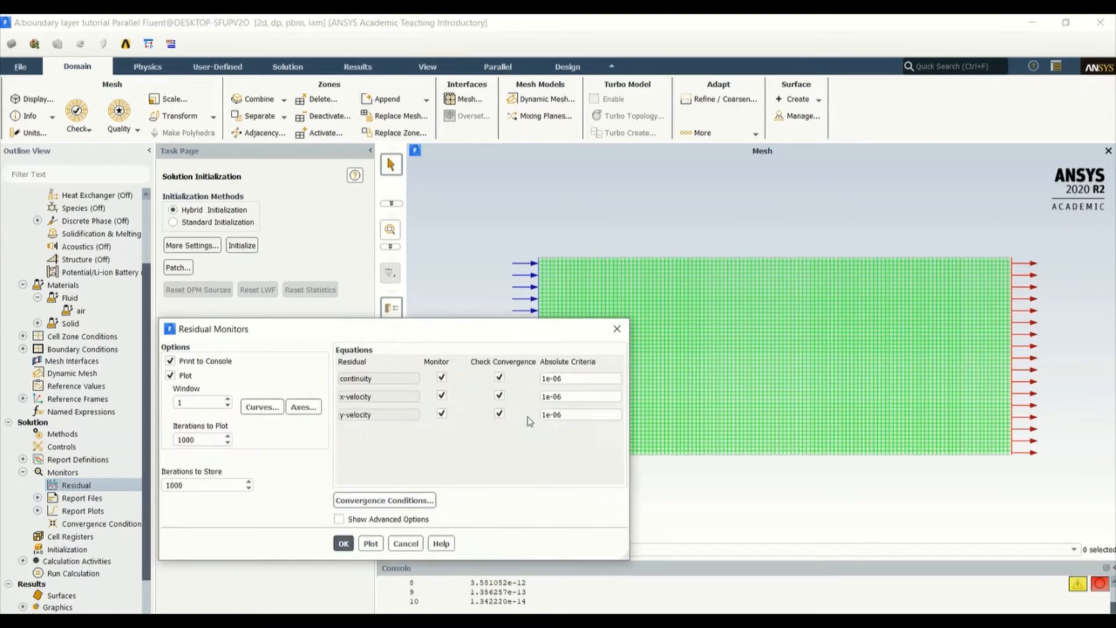
pyautogui.click(345, 543)
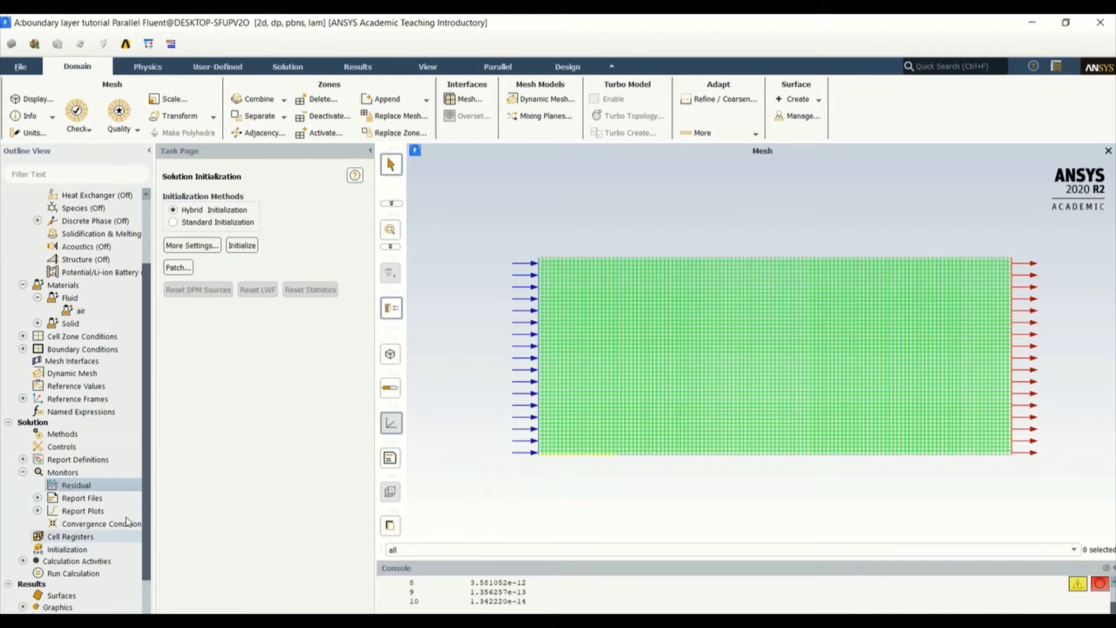
# Set the number of iterations to 300 and run the calculation.
pyautogui.scroll(-1, 141, 540)
pyautogui.scroll(-1, 141, 539)
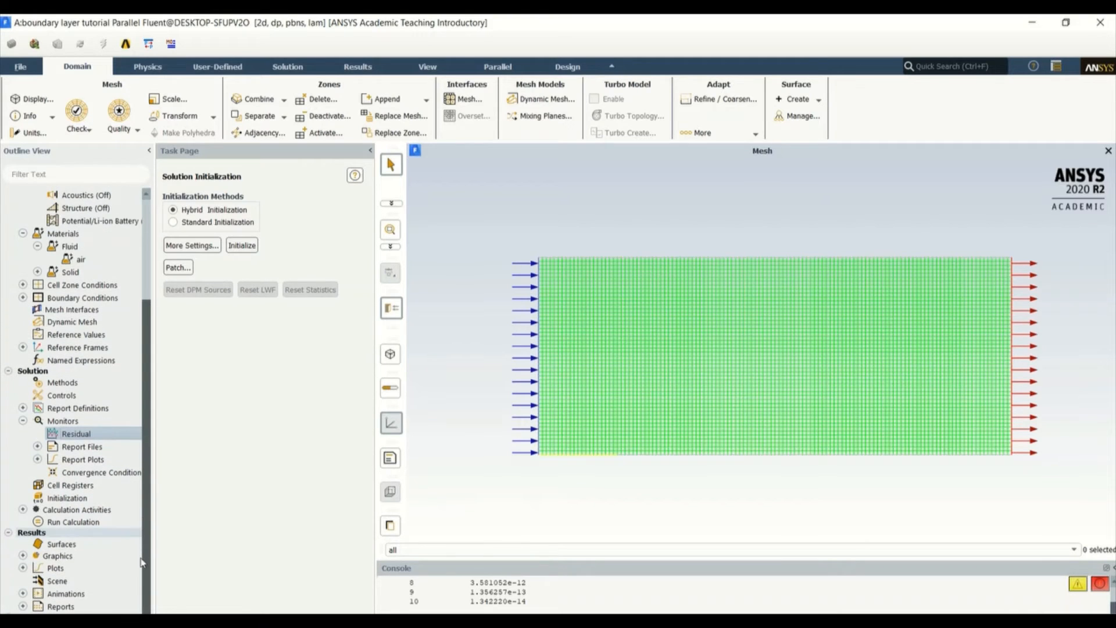
pyautogui.click(73, 523)
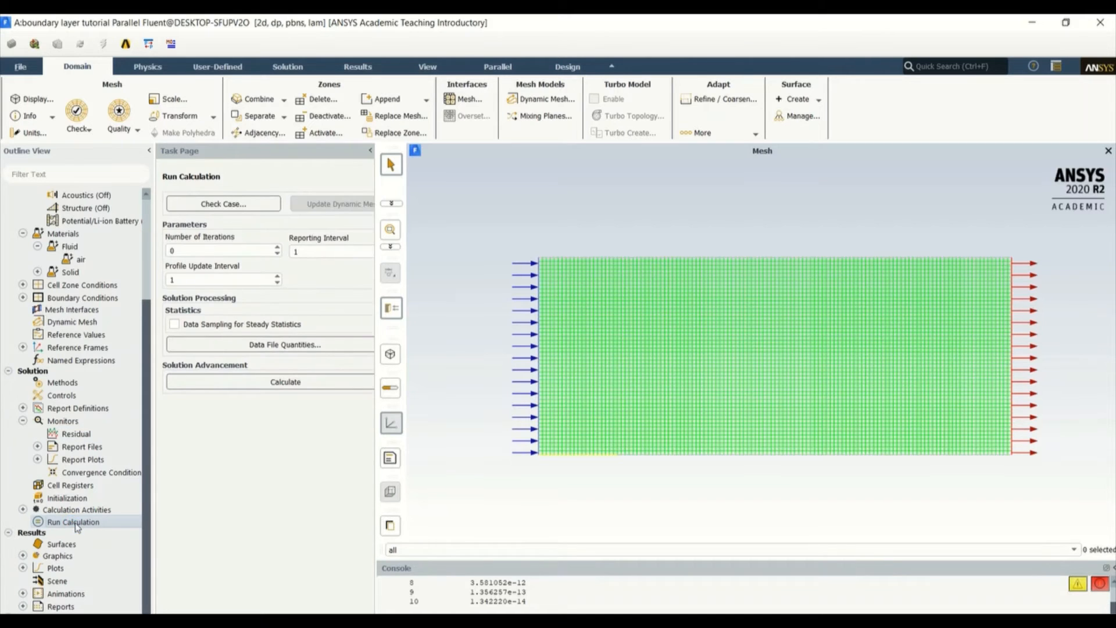
pyautogui.doubleClick(190, 251)
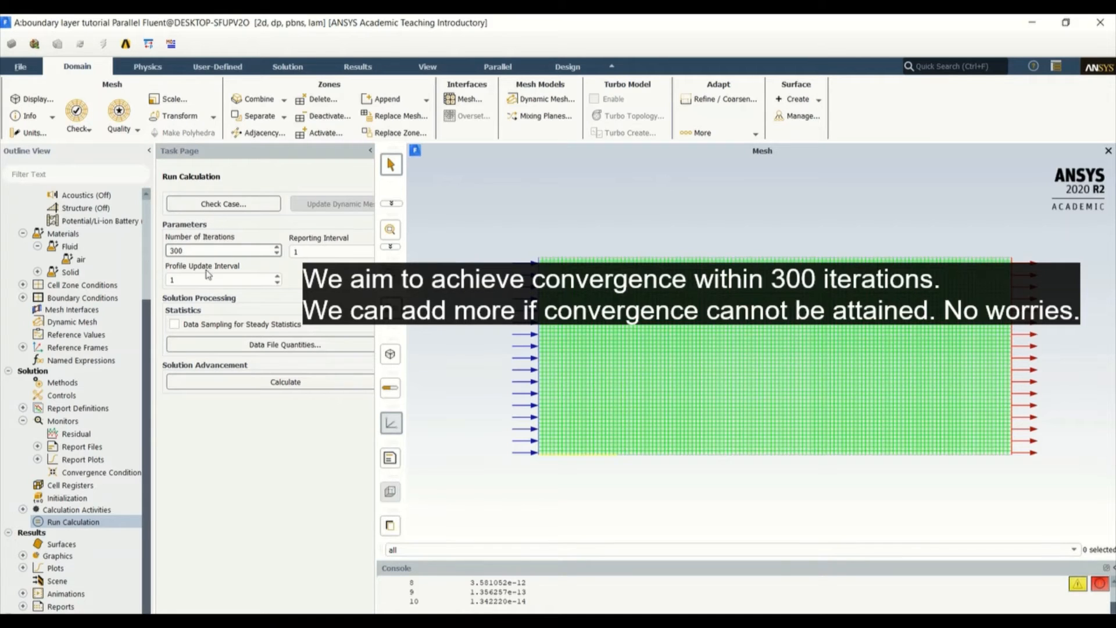
pyautogui.click(221, 384)
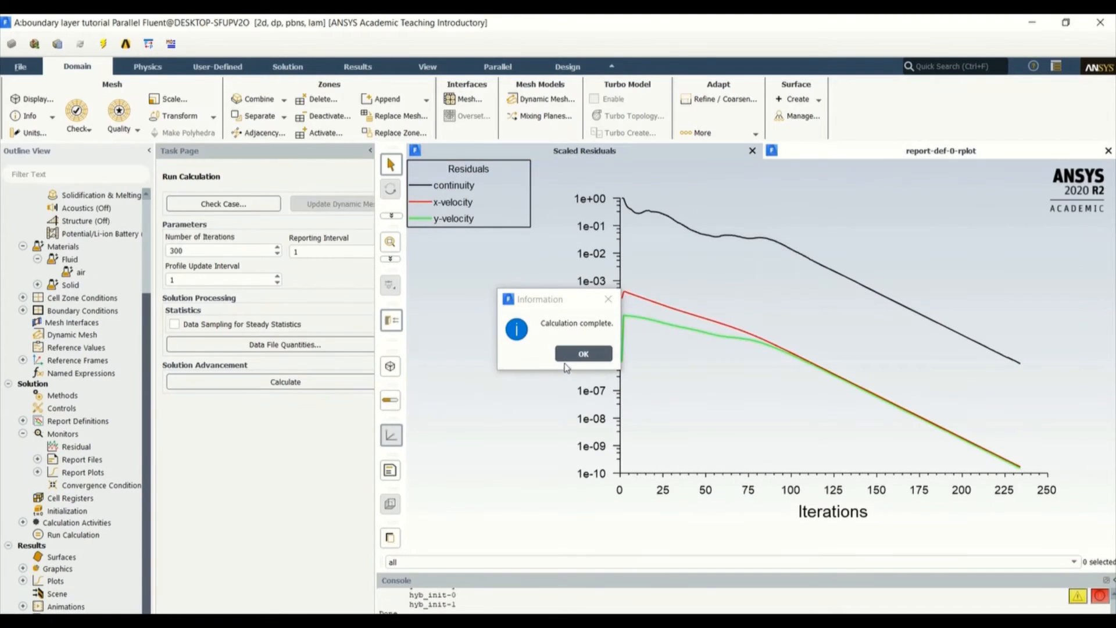
# Dismiss the calculation-complete notice and start a new contour plot on the interior-surface_body surface.
pyautogui.click(582, 354)
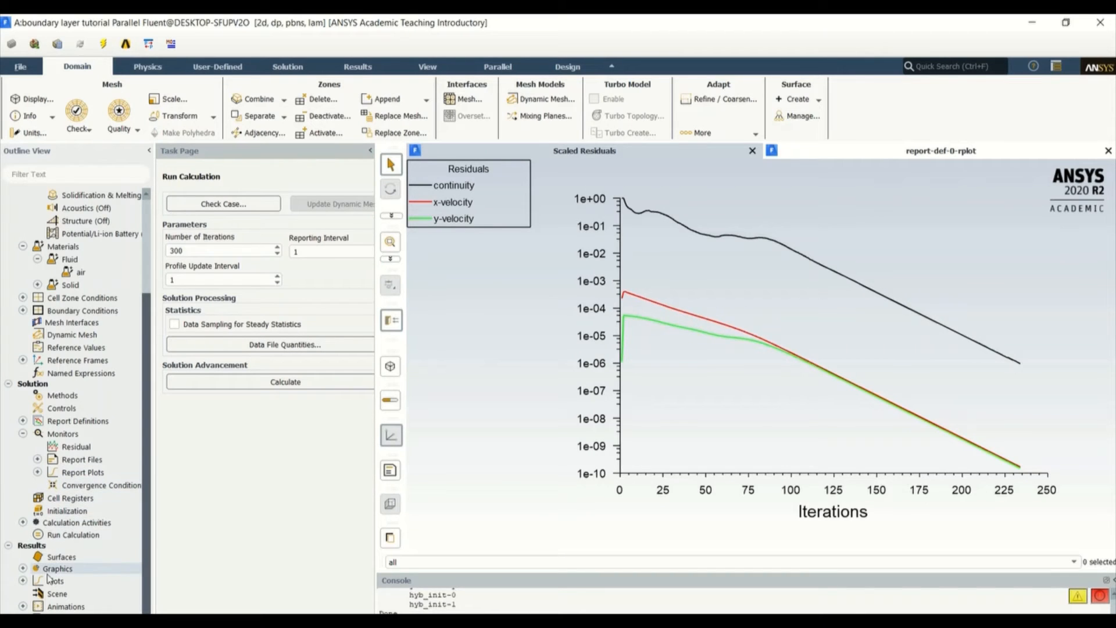
pyautogui.click(22, 567)
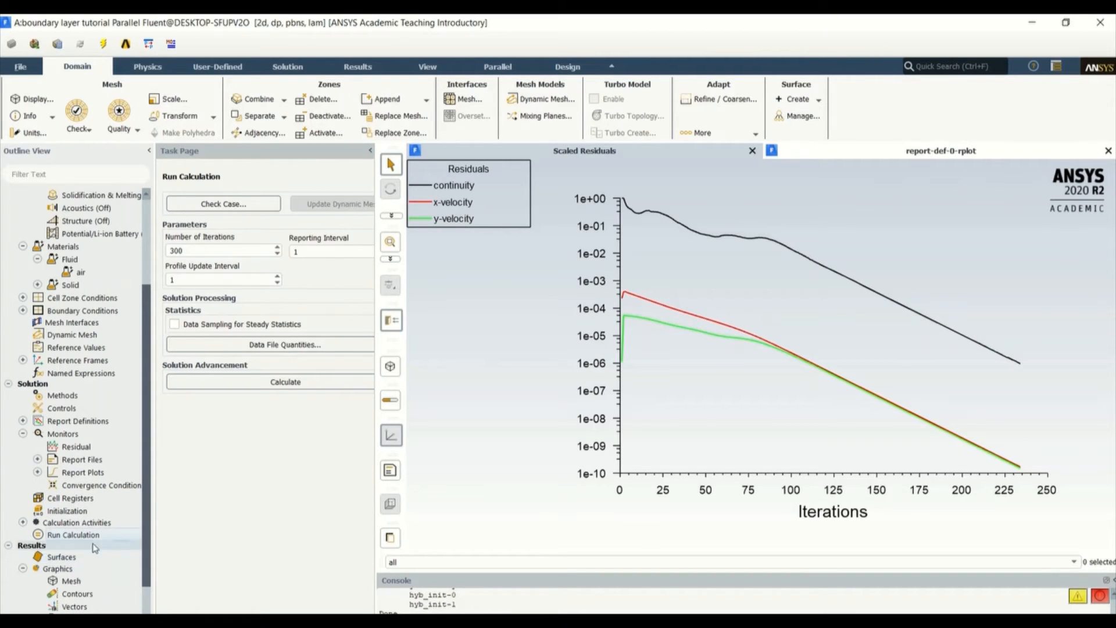
pyautogui.moveTo(143, 519); pyautogui.dragTo(143, 572)
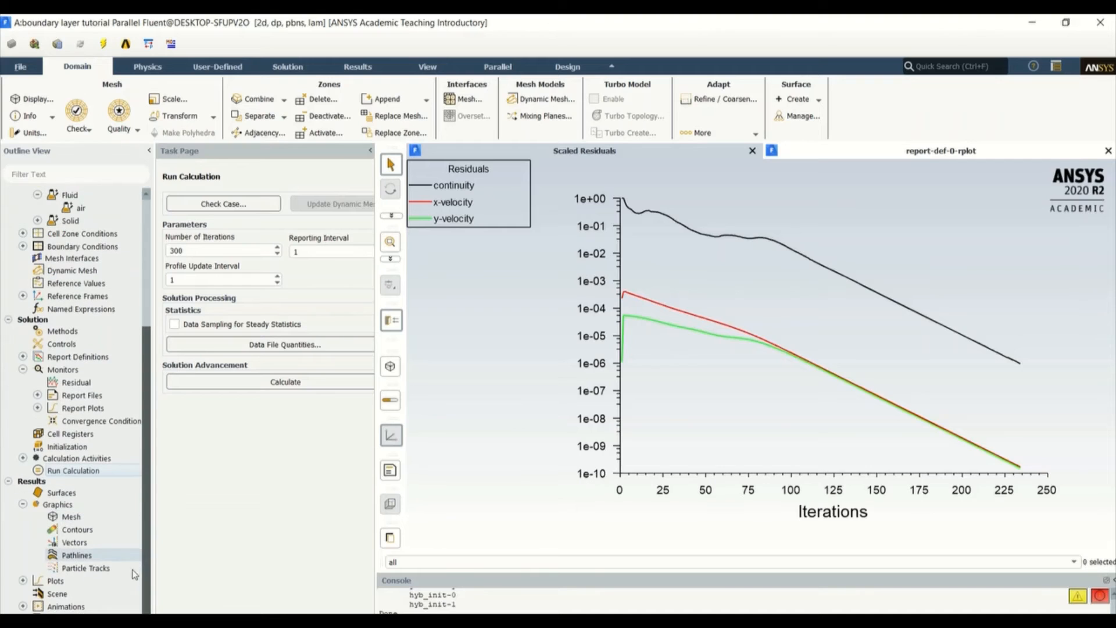
pyautogui.doubleClick(78, 530)
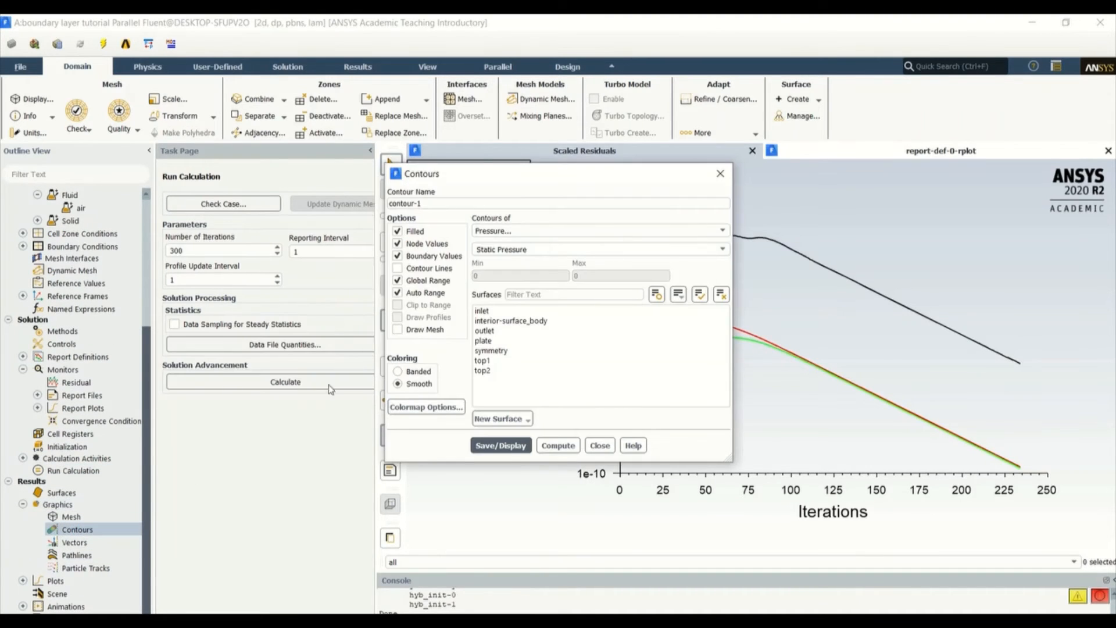
pyautogui.click(491, 321)
pyautogui.moveTo(456, 173); pyautogui.dragTo(267, 158)
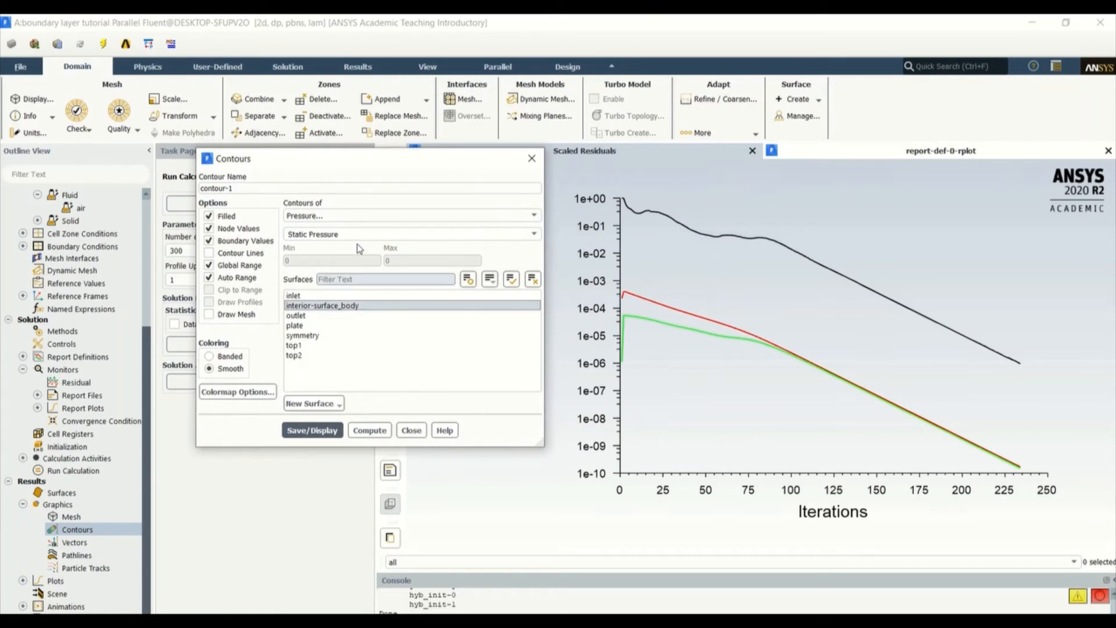
# Set the contour plot's variable to X Velocity from the Velocity category.
pyautogui.click(340, 221)
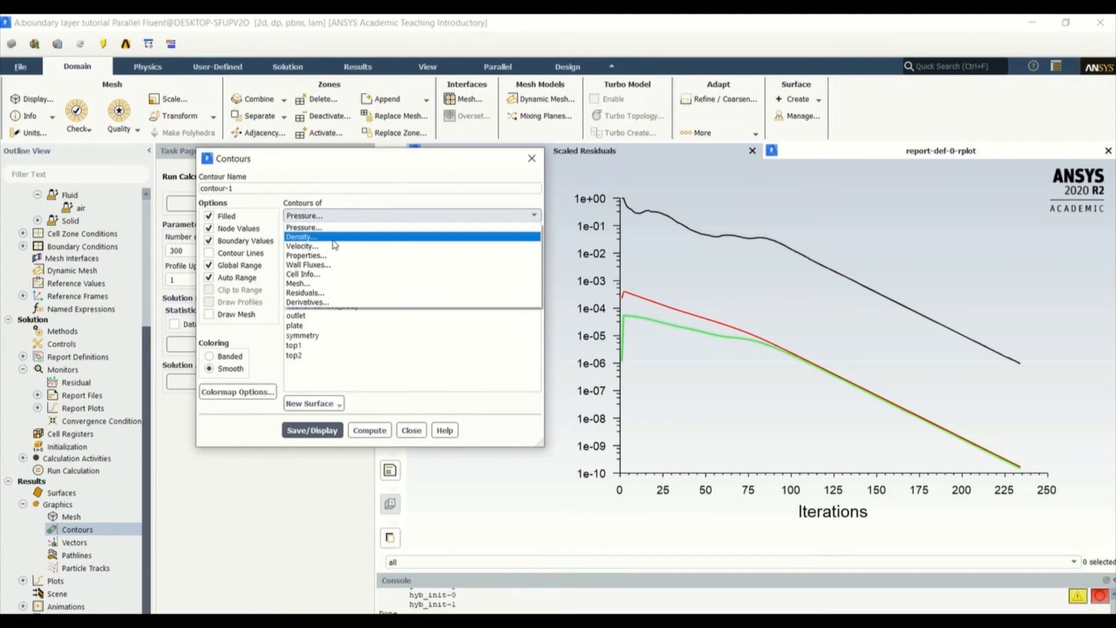
pyautogui.click(331, 249)
pyautogui.click(329, 235)
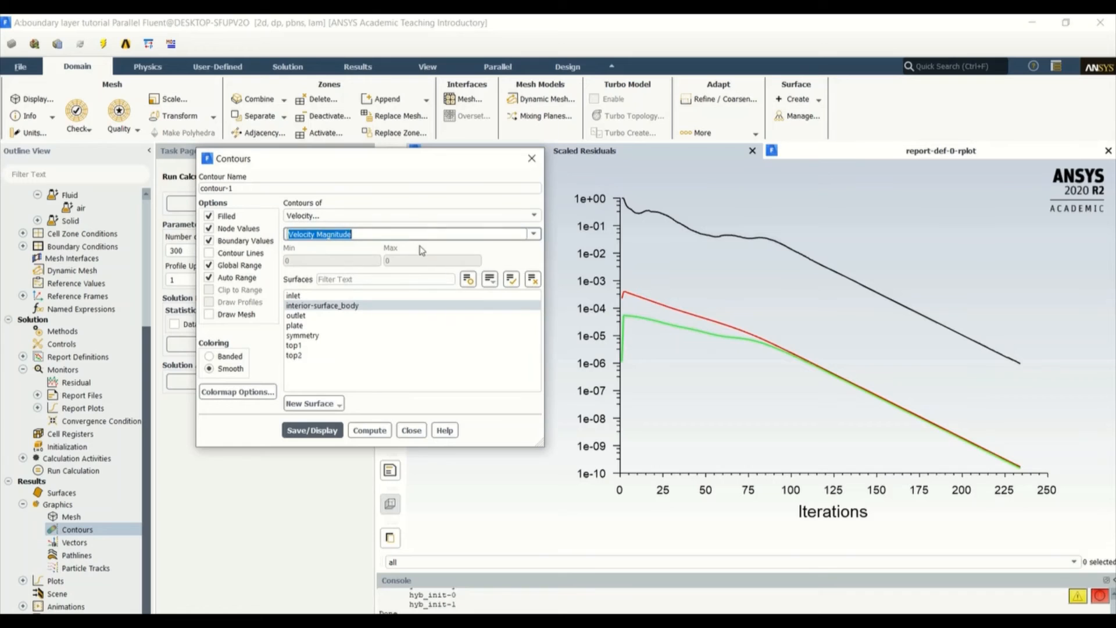
pyautogui.click(534, 235)
pyautogui.scroll(1, 535, 250)
pyautogui.click(514, 256)
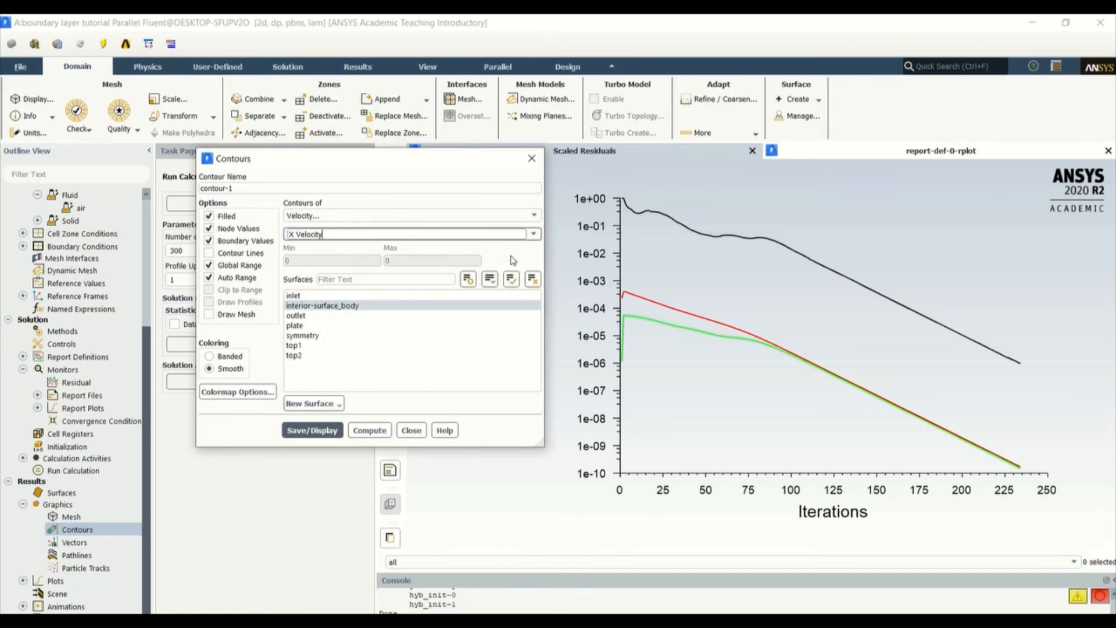
# Save and display the X Velocity contours and bring their plot into view to examine the layer along the plate.
pyautogui.click(330, 430)
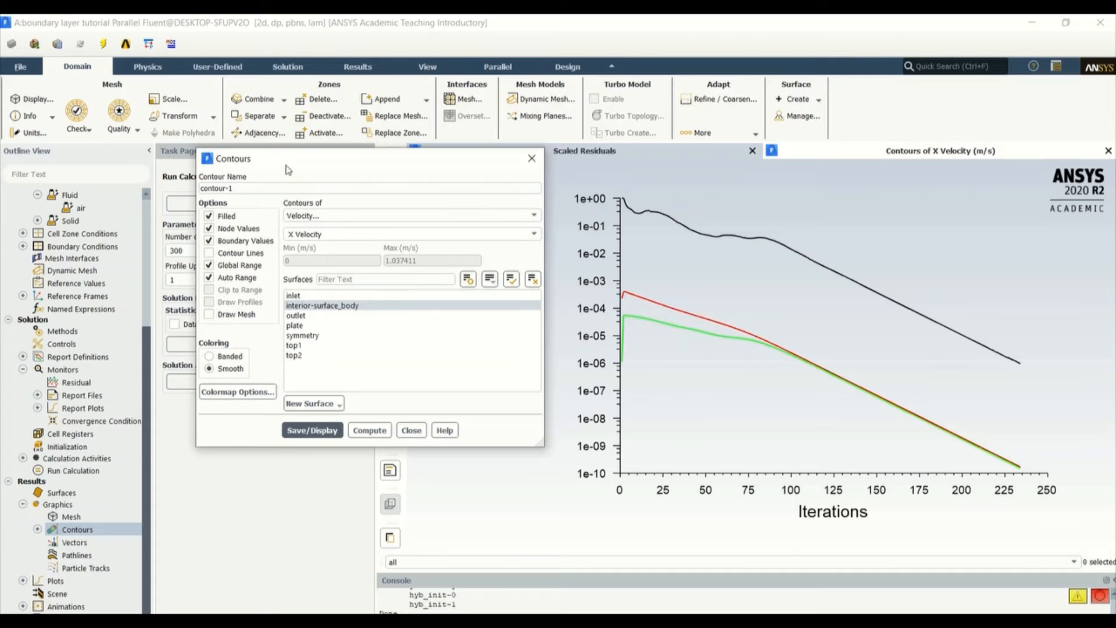
pyautogui.moveTo(269, 164); pyautogui.dragTo(161, 178)
pyautogui.click(860, 150)
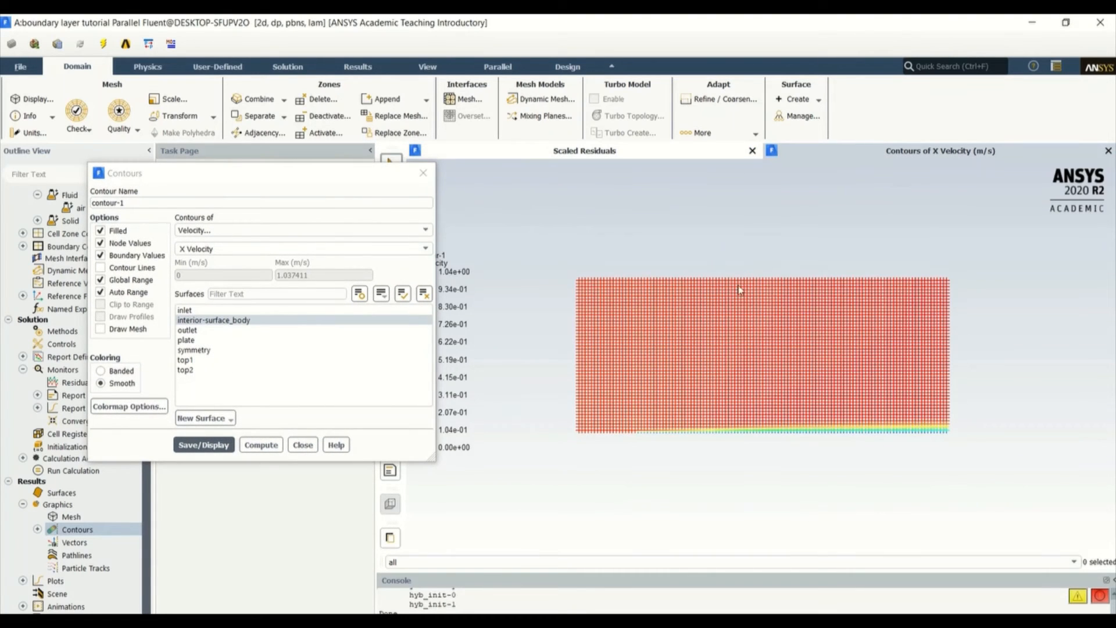
pyautogui.scroll(2, 567, 351)
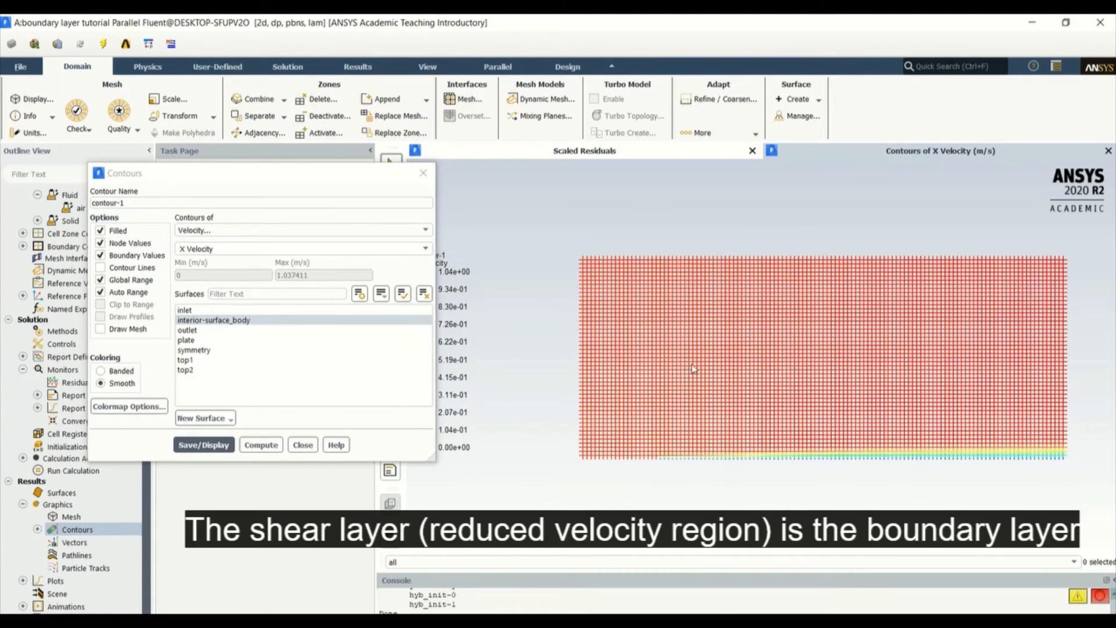
pyautogui.moveTo(794, 342); pyautogui.dragTo(773, 356)
# Switch the contour coloring to Banded, keeping filled contours, and redisplay the X Velocity plot.
pyautogui.click(117, 233)
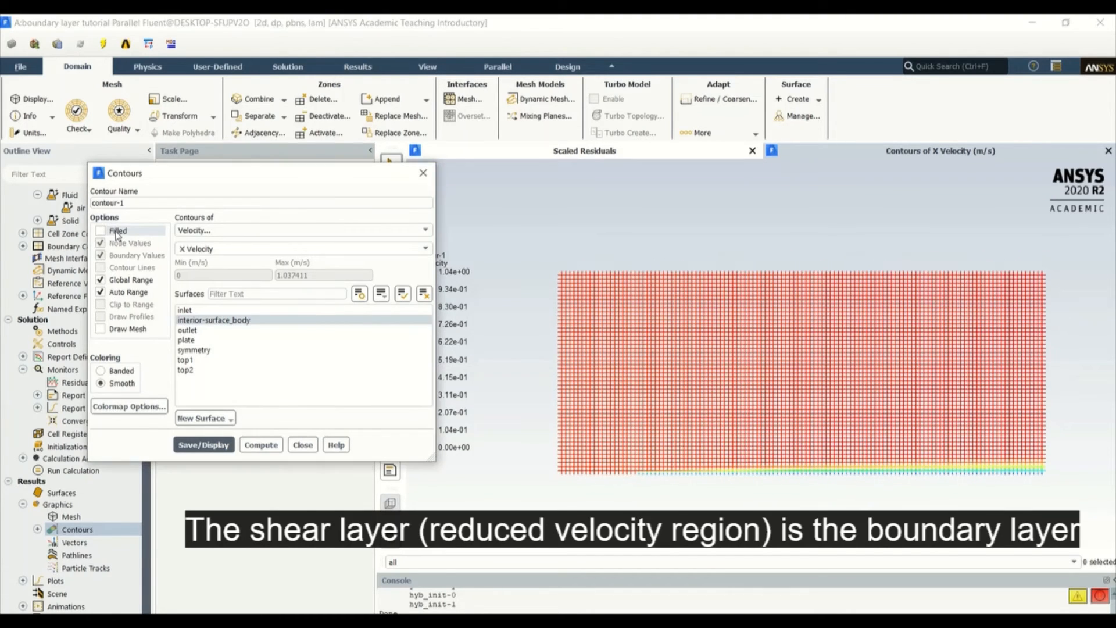
pyautogui.click(100, 371)
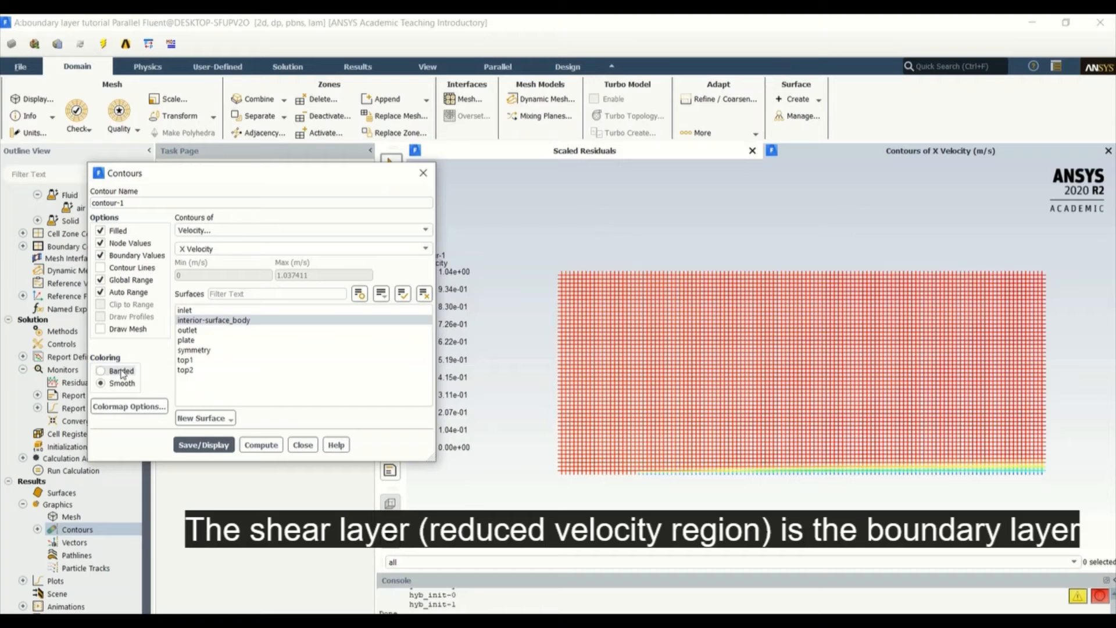
pyautogui.click(199, 444)
pyautogui.scroll(1, 759, 391)
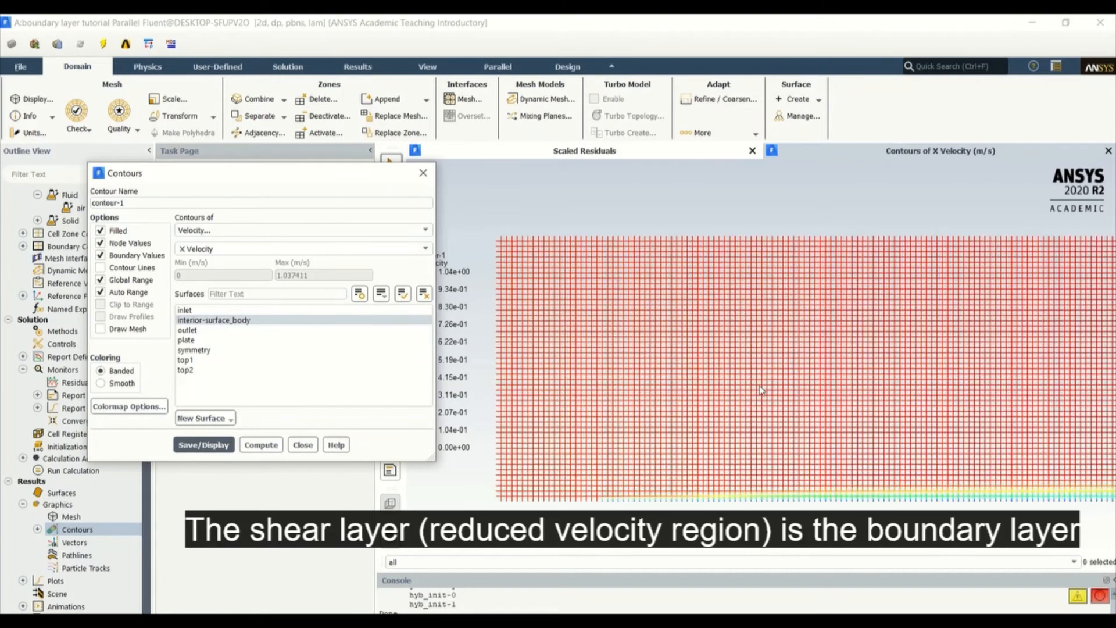
pyautogui.scroll(-3, 760, 390)
pyautogui.scroll(1, 760, 391)
pyautogui.scroll(-3, 756, 383)
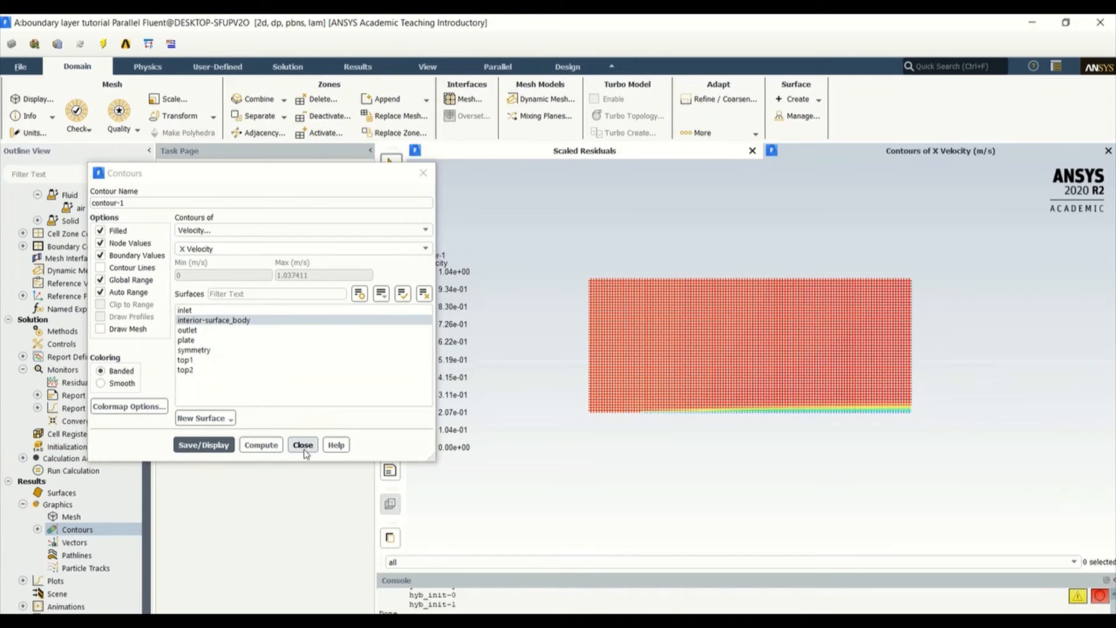
# Change the contour variable to Static Pressure, display it to examine the leading-edge region, and close the contour settings.
pyautogui.click(215, 230)
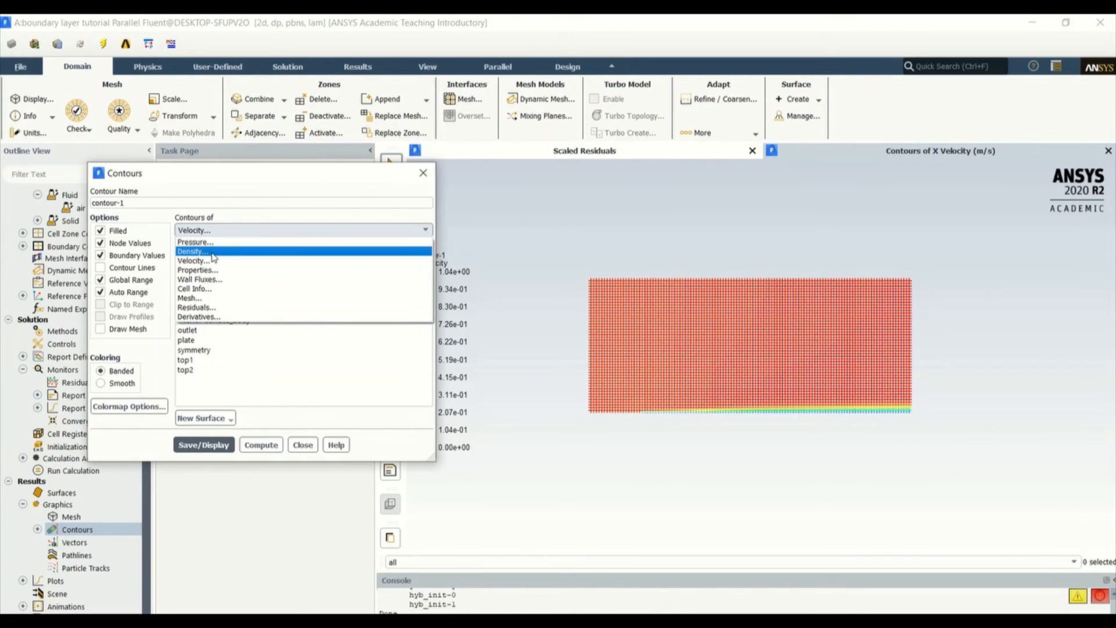
pyautogui.click(210, 243)
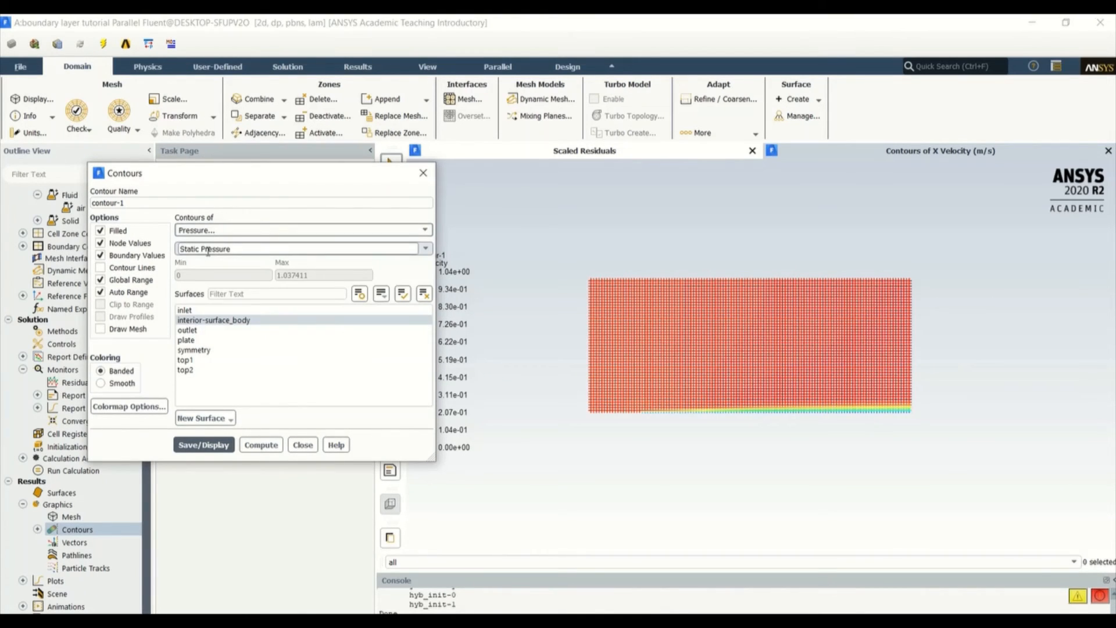
pyautogui.click(205, 444)
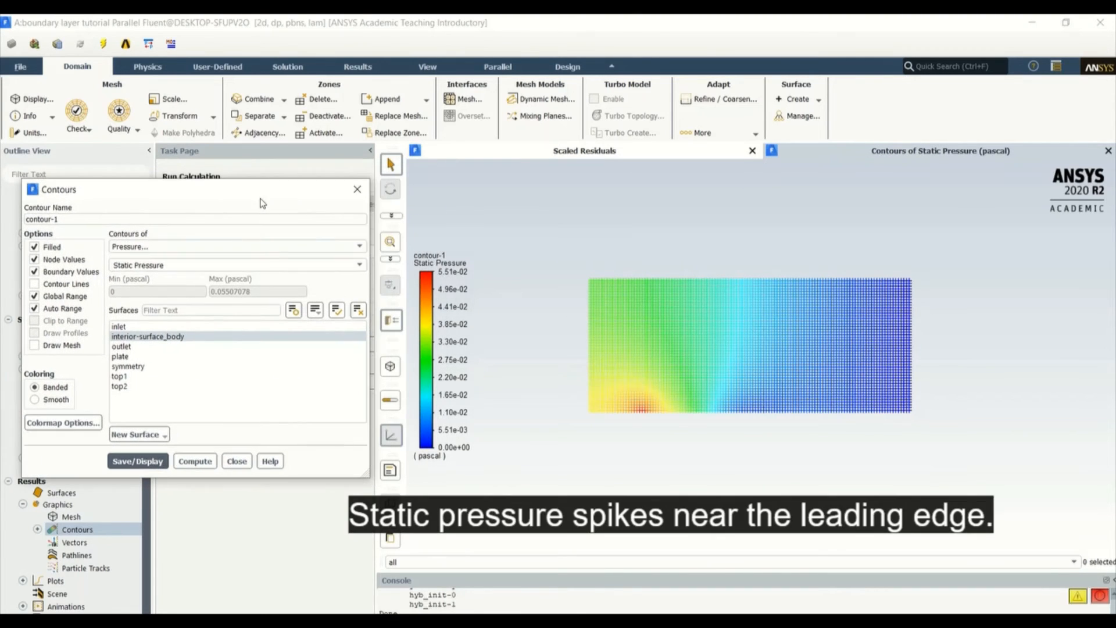
pyautogui.click(668, 341)
pyautogui.moveTo(657, 355); pyautogui.dragTo(712, 335)
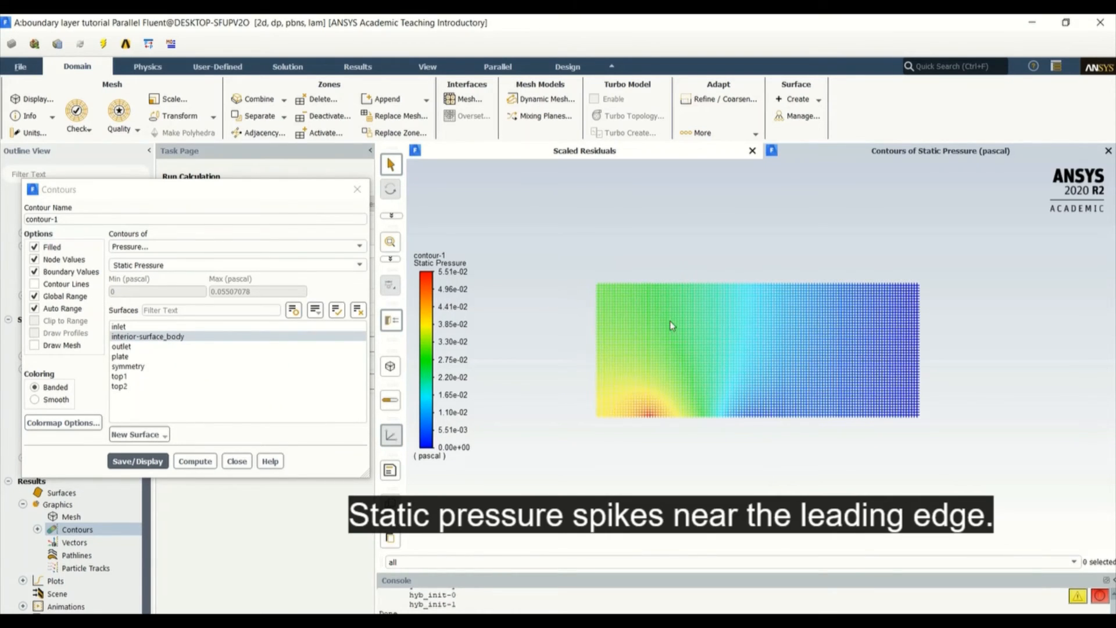
pyautogui.moveTo(251, 192); pyautogui.dragTo(288, 189)
pyautogui.click(279, 354)
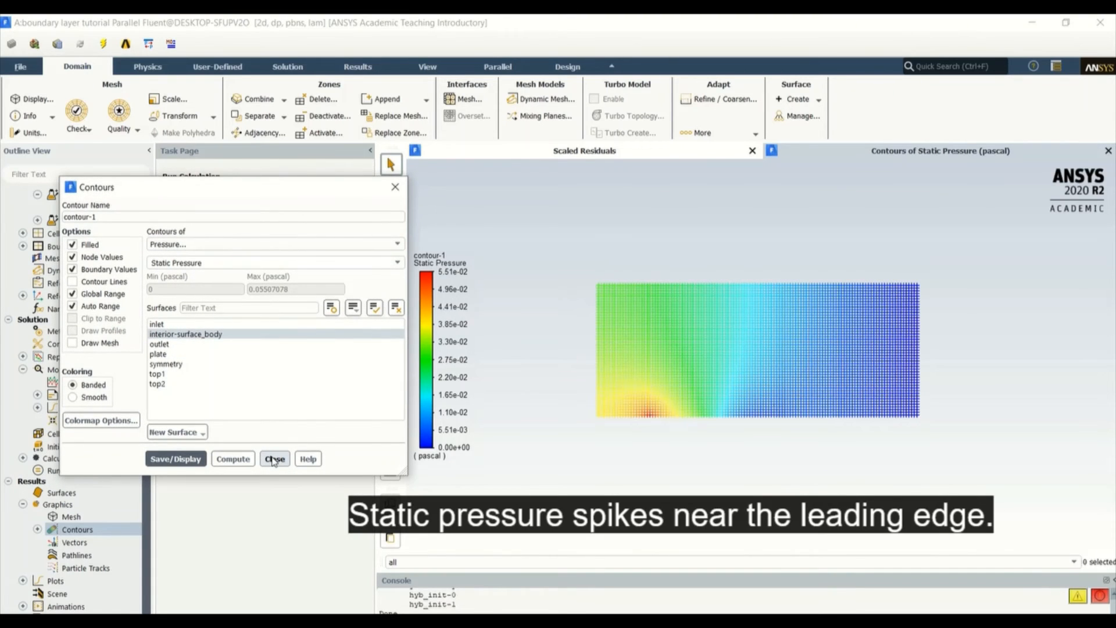
pyautogui.click(274, 459)
# Create and display velocity vectors colored by velocity magnitude on interior-surface_body, and inspect them near the plate.
pyautogui.click(82, 544)
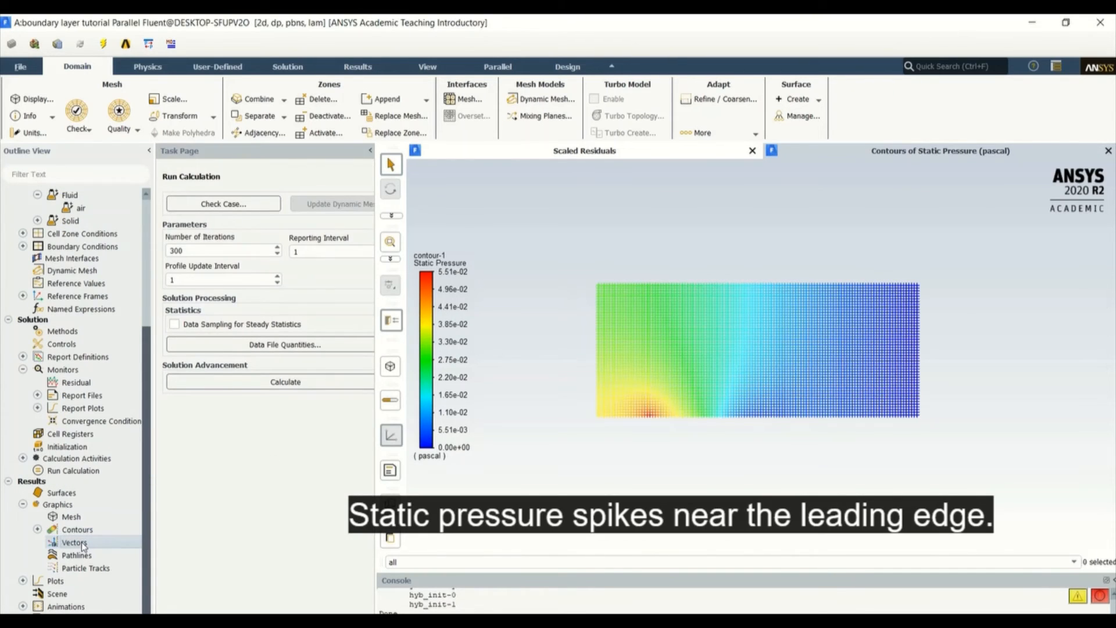
pyautogui.doubleClick(83, 545)
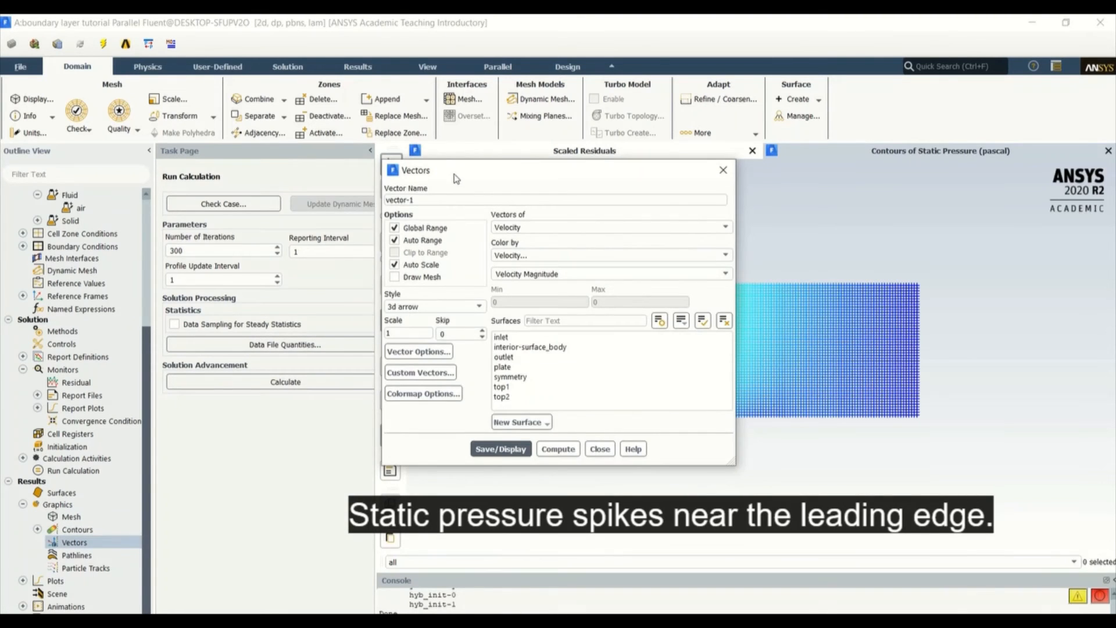
pyautogui.moveTo(457, 179); pyautogui.dragTo(136, 186)
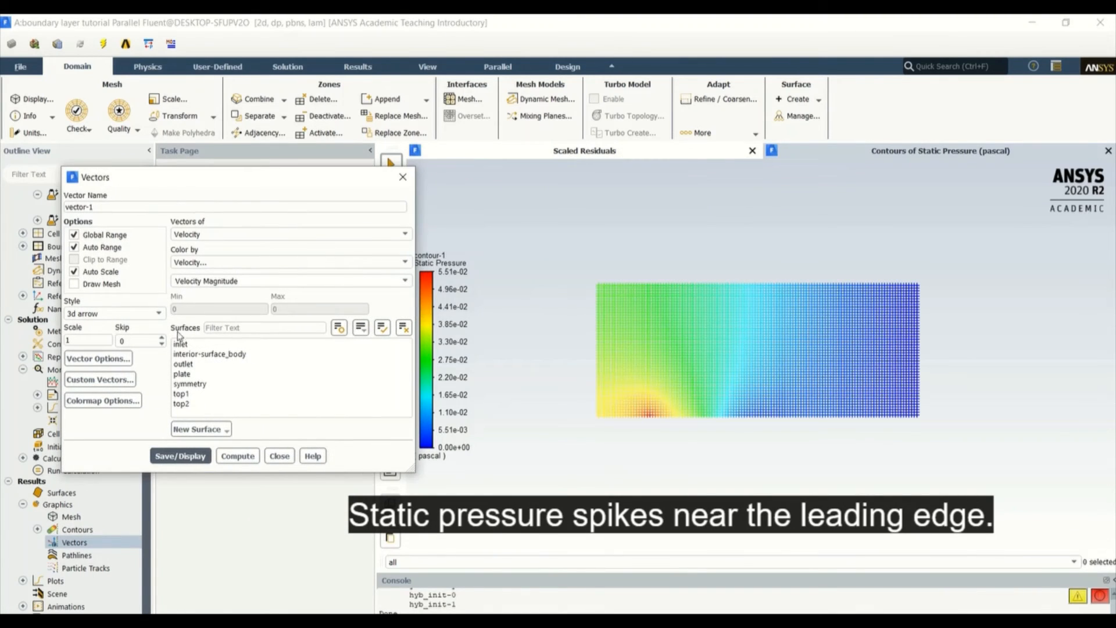
pyautogui.click(179, 455)
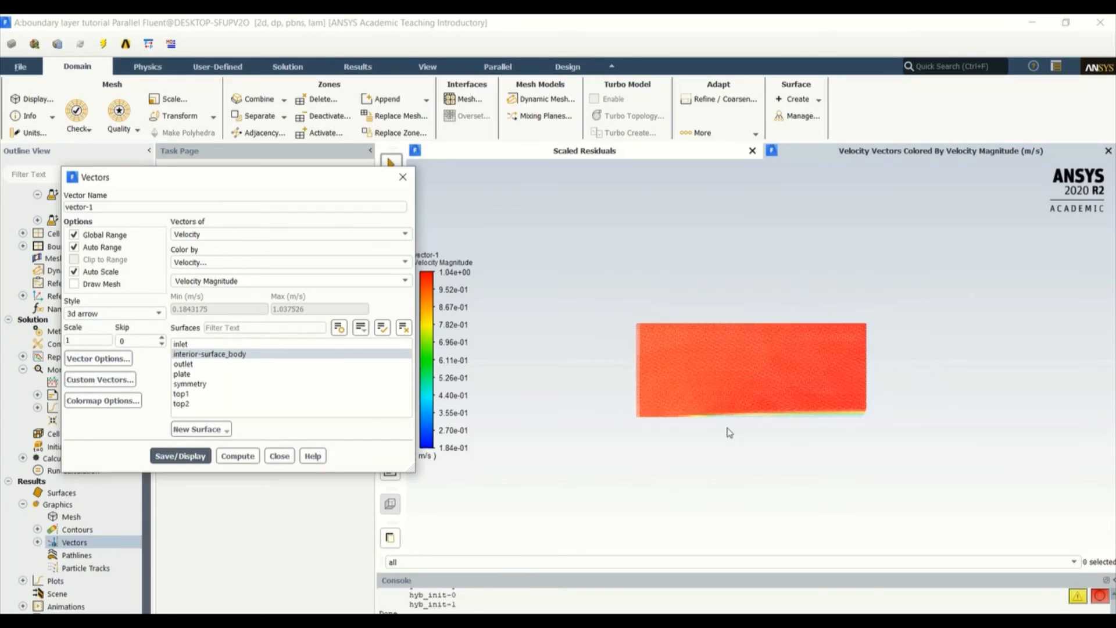
pyautogui.scroll(5, 725, 427)
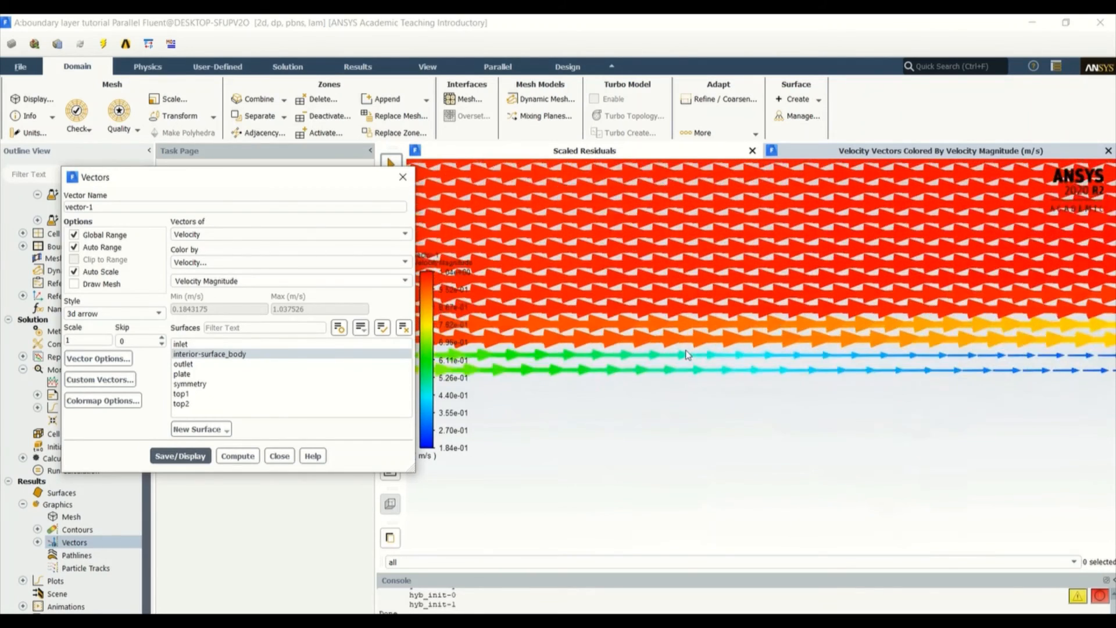
pyautogui.scroll(3, 687, 354)
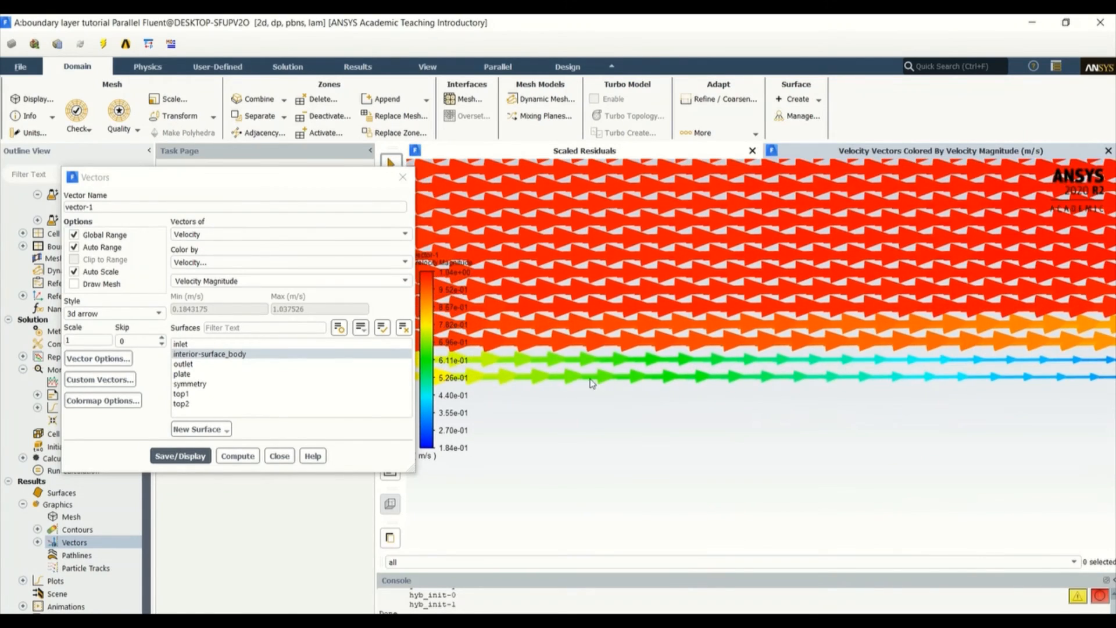
pyautogui.scroll(4, 591, 383)
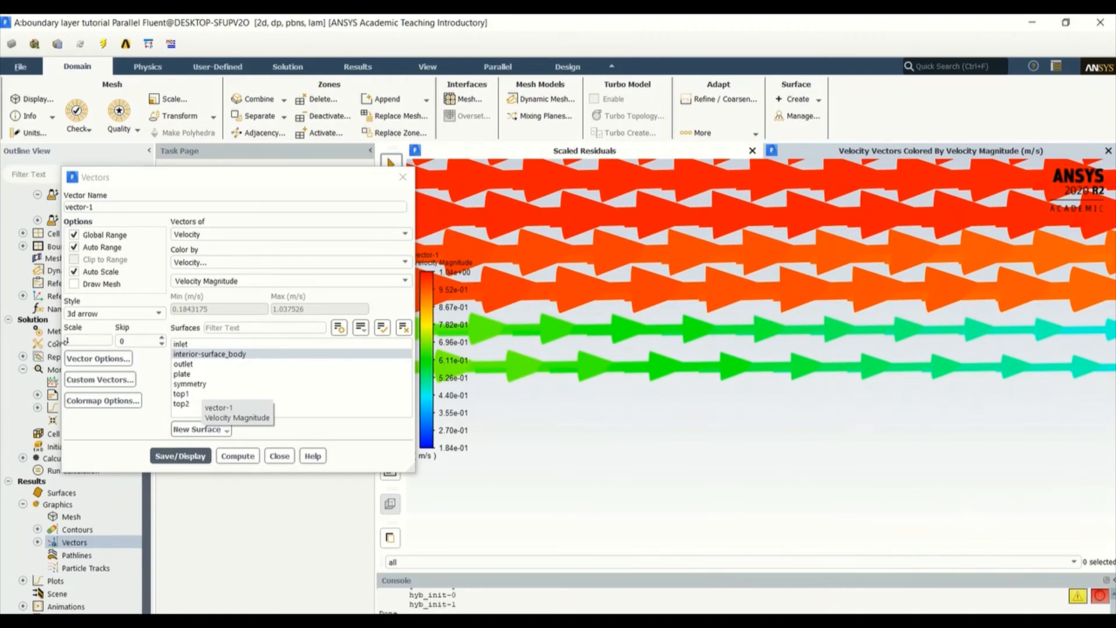
# Set the style of the velocity vectors to arrow.
pyautogui.click(96, 313)
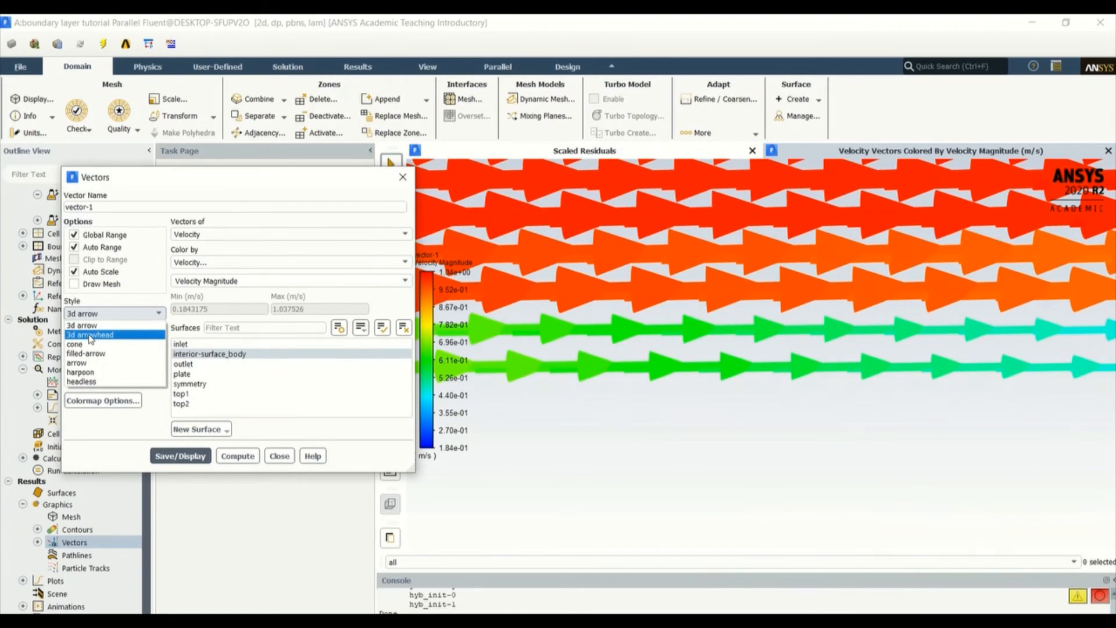
pyautogui.click(90, 326)
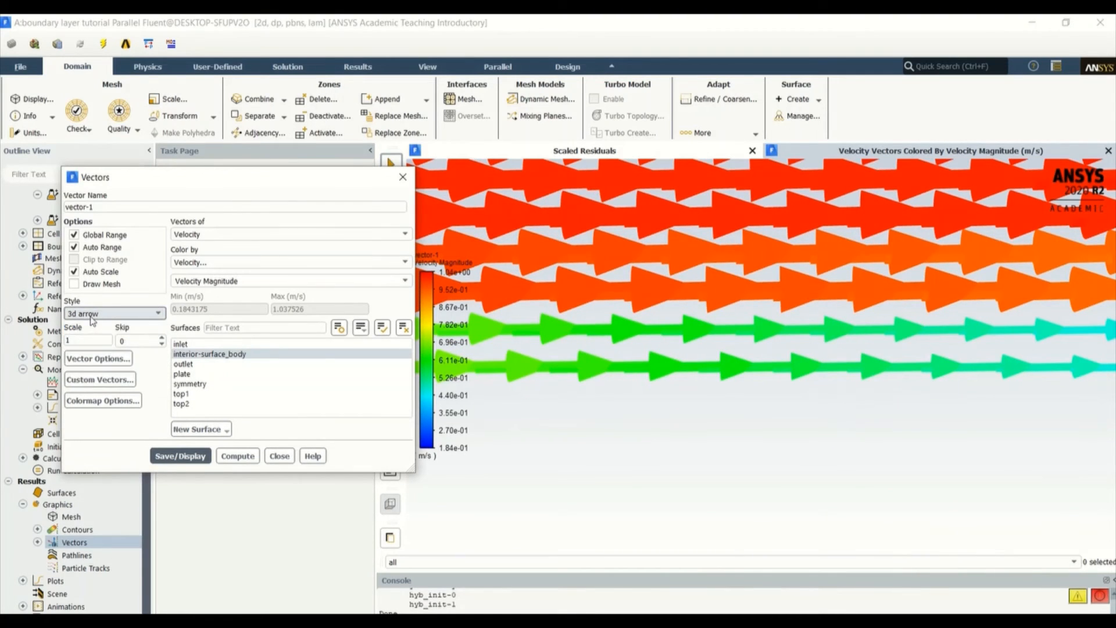
pyautogui.click(93, 314)
pyautogui.click(91, 363)
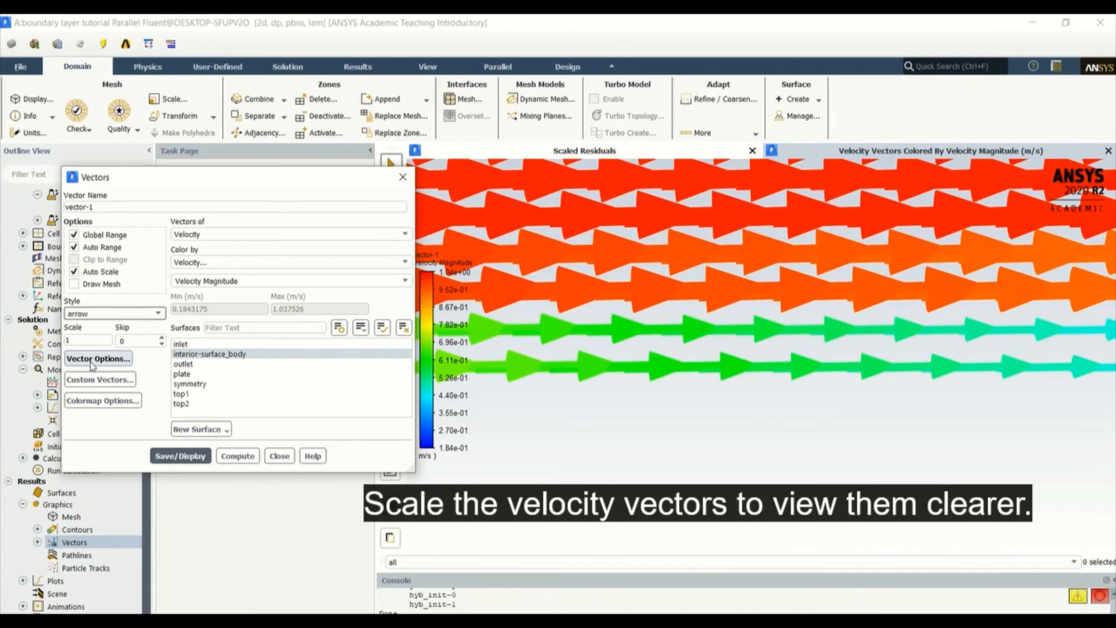
# Set the vector scale to 0.2, redisplay the vectors, and inspect the velocity profile along the plate.
pyautogui.click(84, 340)
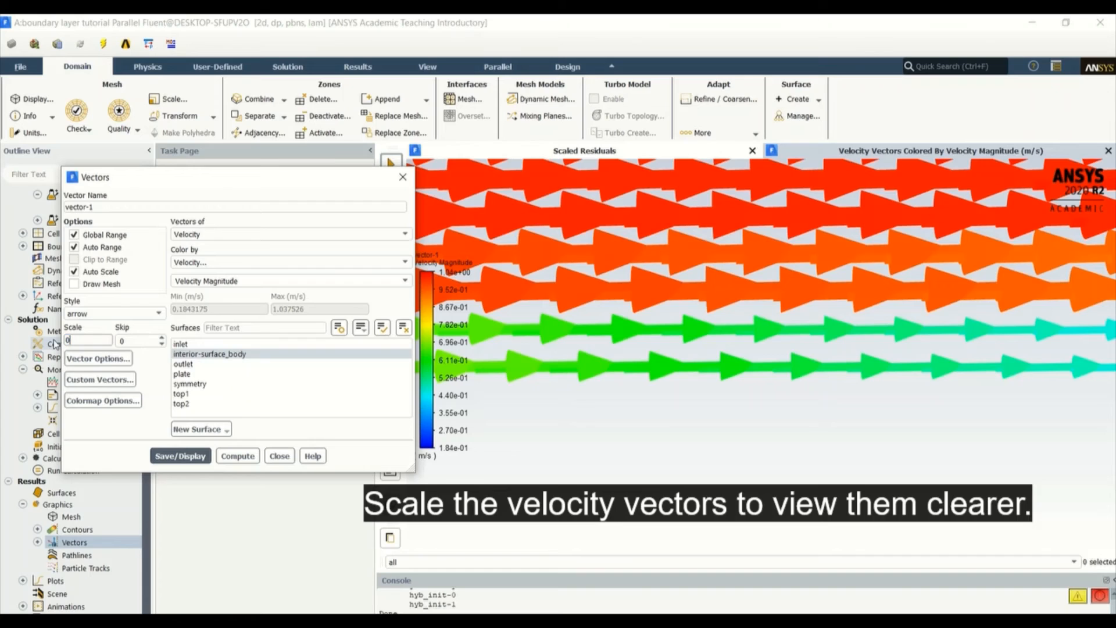
pyautogui.write('0.2')
pyautogui.click(162, 457)
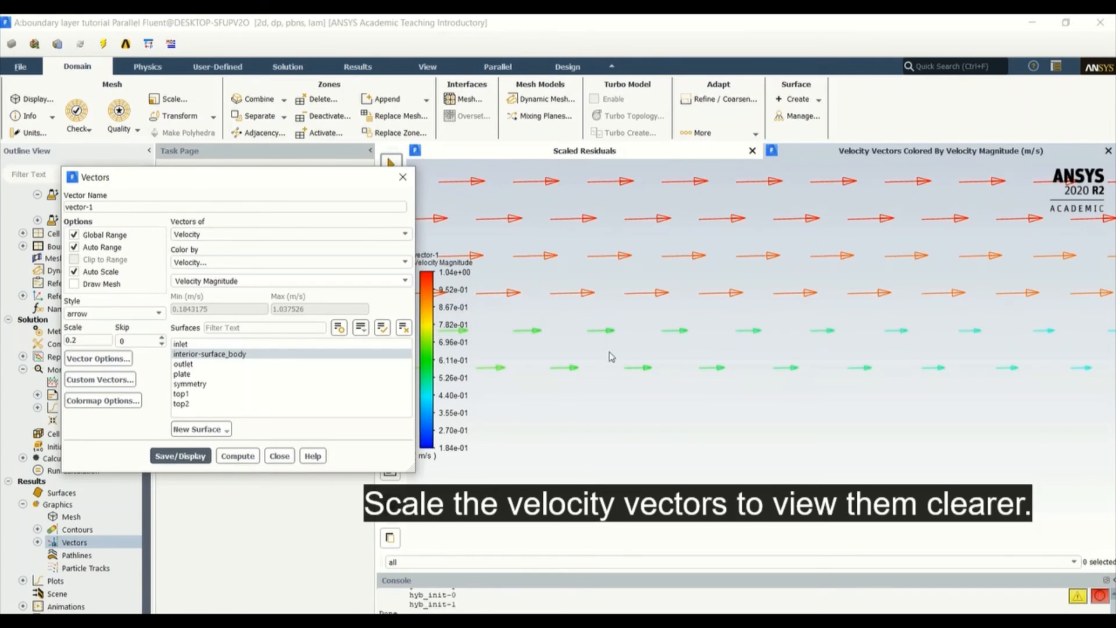
pyautogui.scroll(-2, 682, 429)
pyautogui.scroll(4, 681, 344)
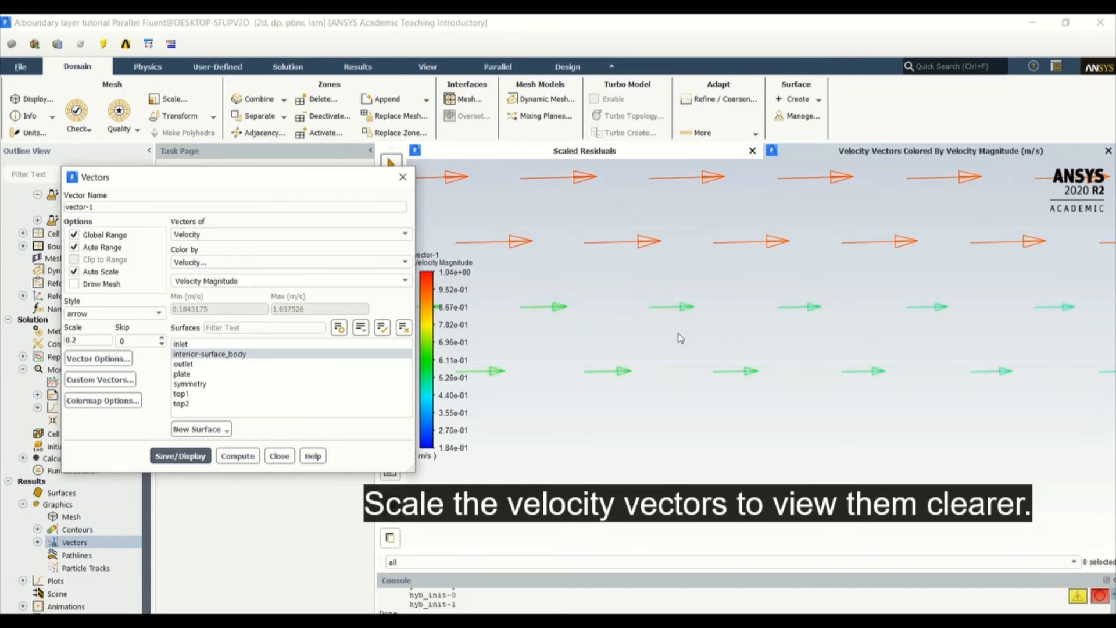
pyautogui.scroll(-4, 684, 345)
pyautogui.scroll(-3, 686, 347)
pyautogui.scroll(-3, 854, 341)
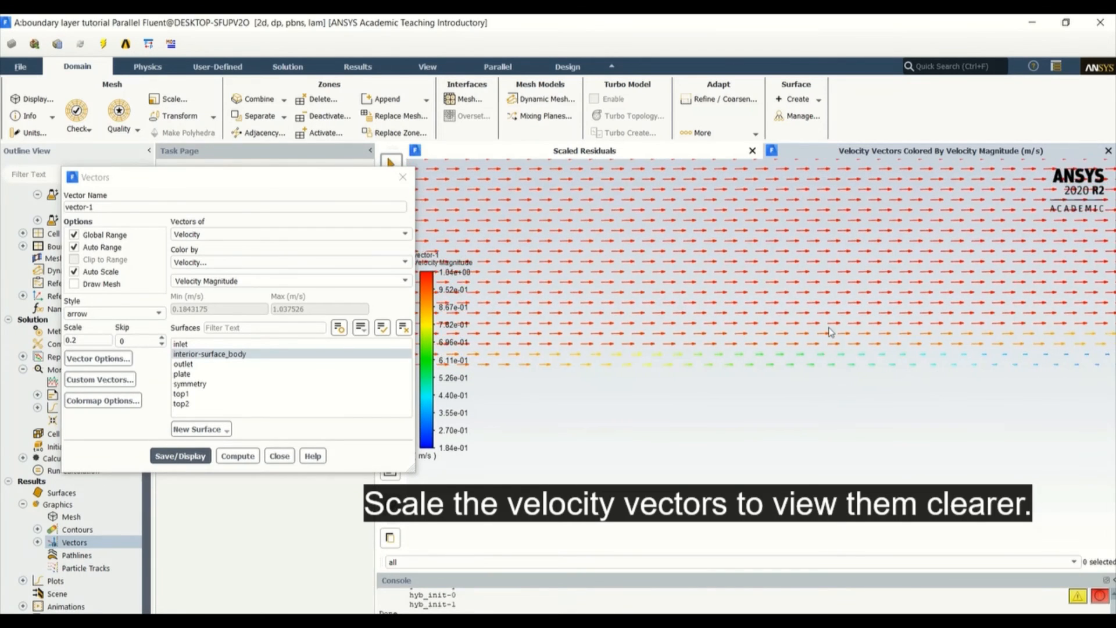
pyautogui.moveTo(853, 337); pyautogui.dragTo(636, 344)
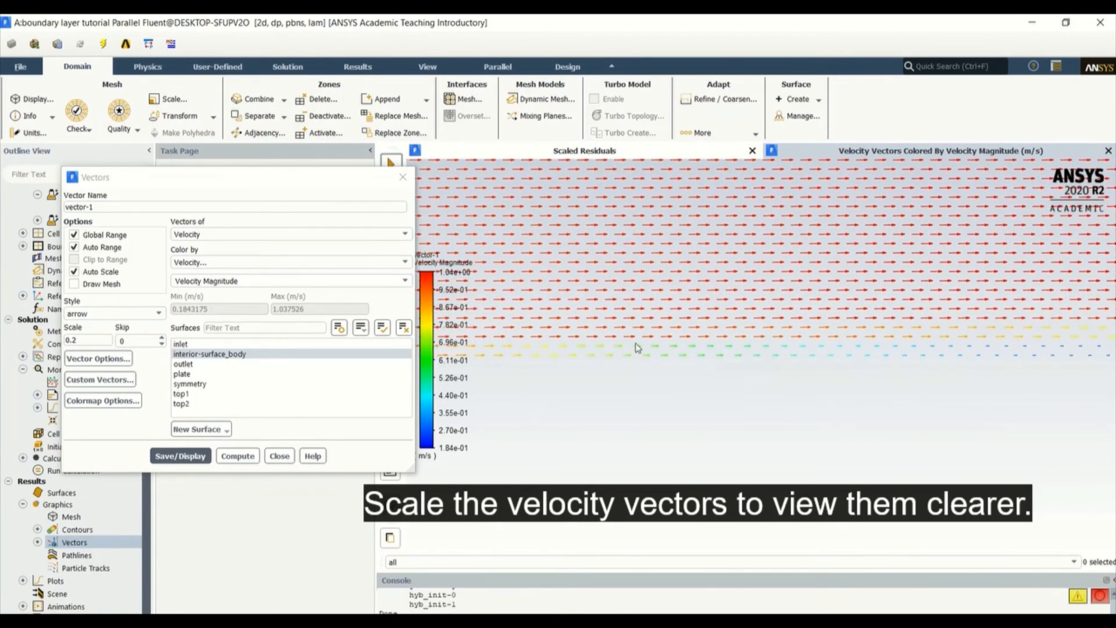
# Examine the scaled velocity vectors in the boundary layer near the plate and over the whole domain, and close the vector settings.
pyautogui.scroll(6, 824, 333)
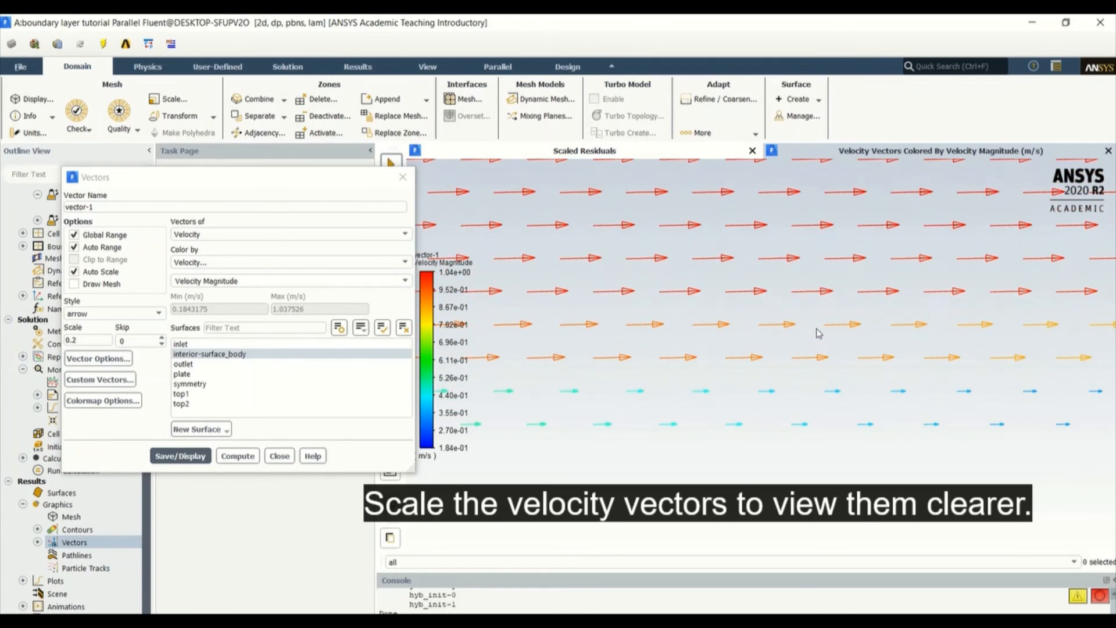
pyautogui.scroll(-4, 802, 357)
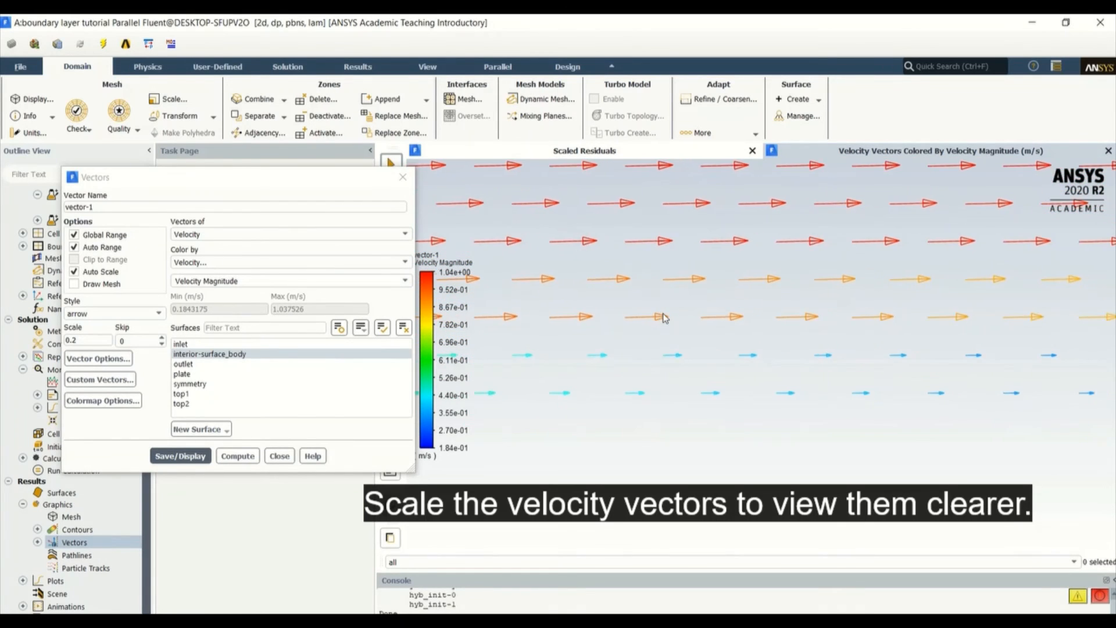
pyautogui.scroll(-6, 735, 360)
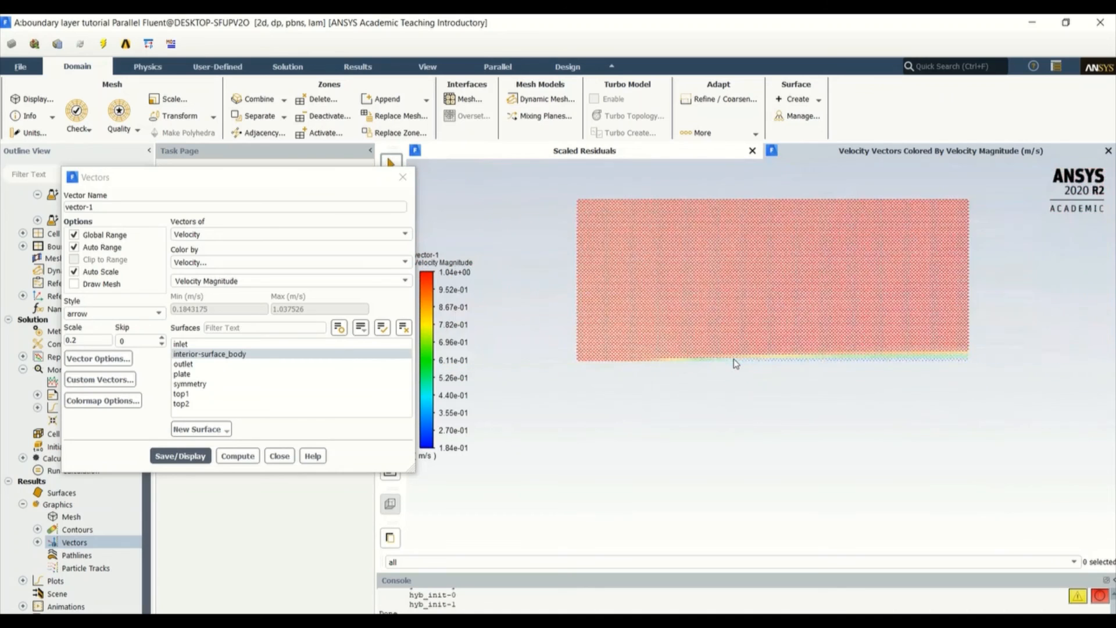
pyautogui.moveTo(800, 344); pyautogui.dragTo(776, 358)
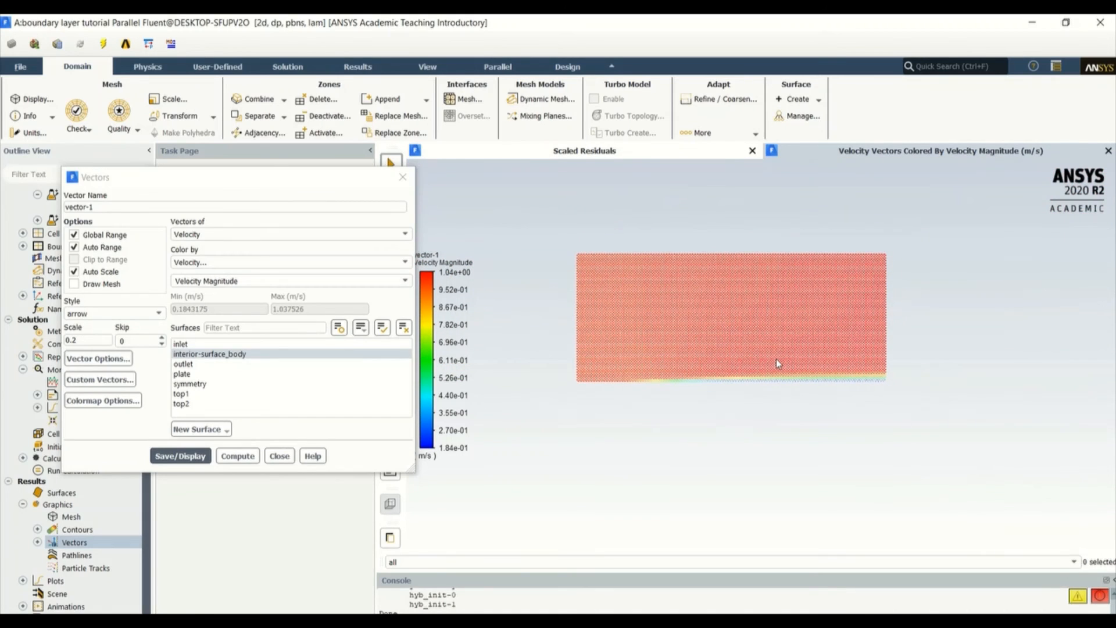
pyautogui.click(279, 456)
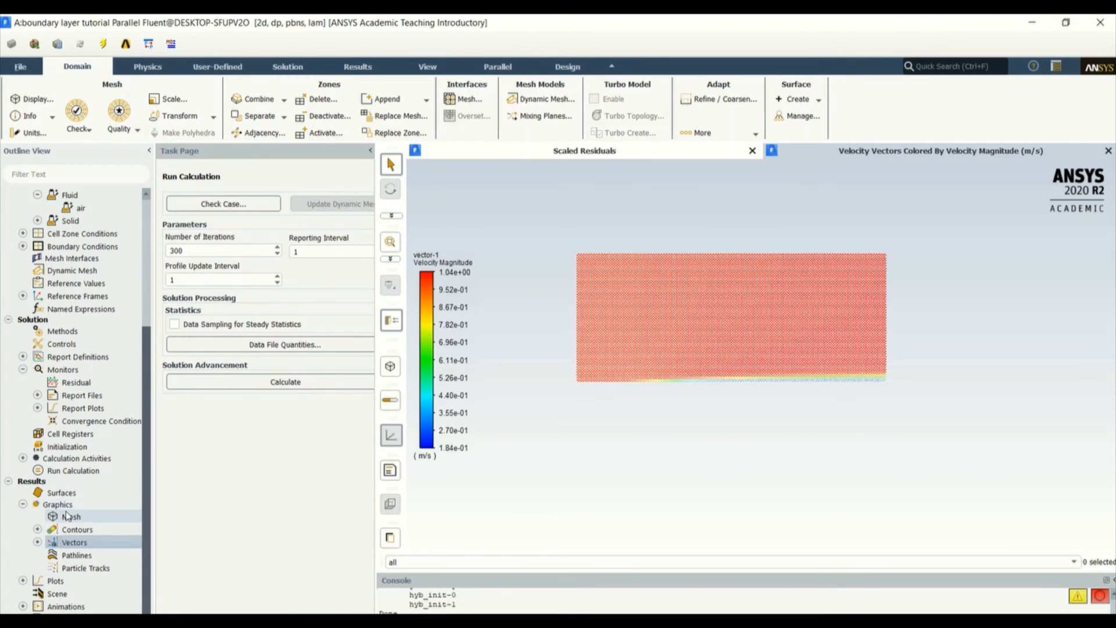
# Start a new XY plot with position on the Y axis and a plot direction of X 0, Y 1.
pyautogui.doubleClick(56, 582)
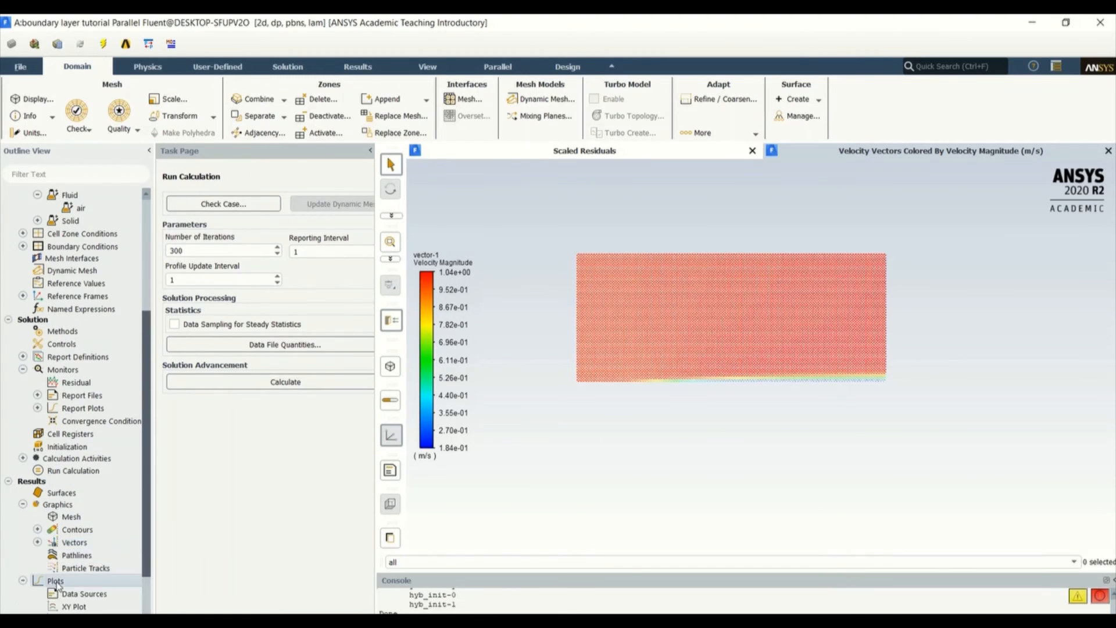
pyautogui.scroll(-3, 134, 563)
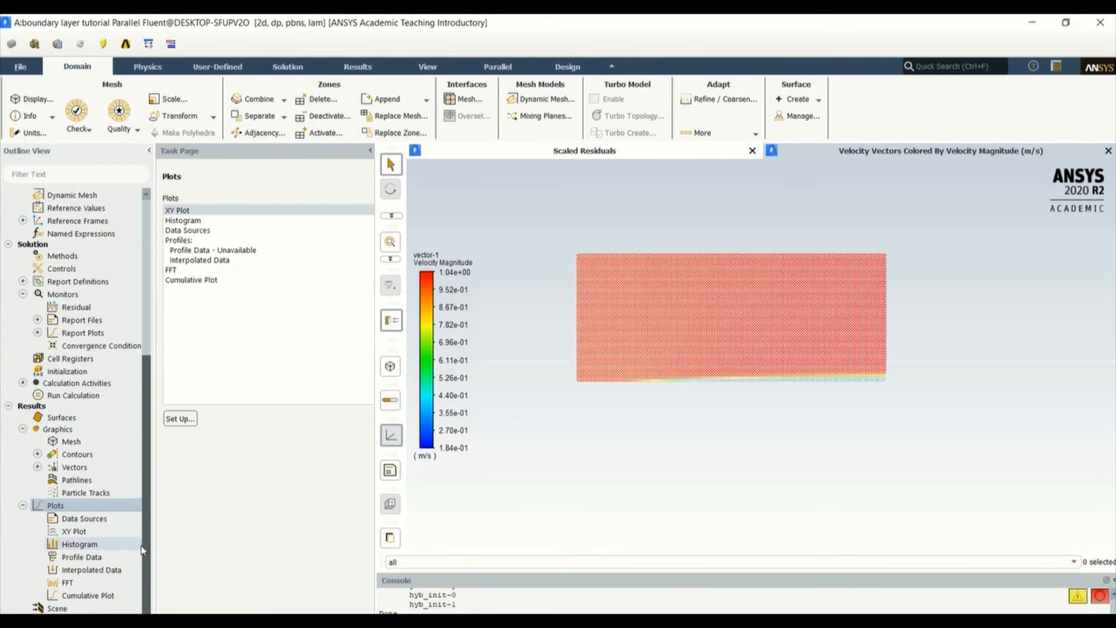
pyautogui.click(85, 518)
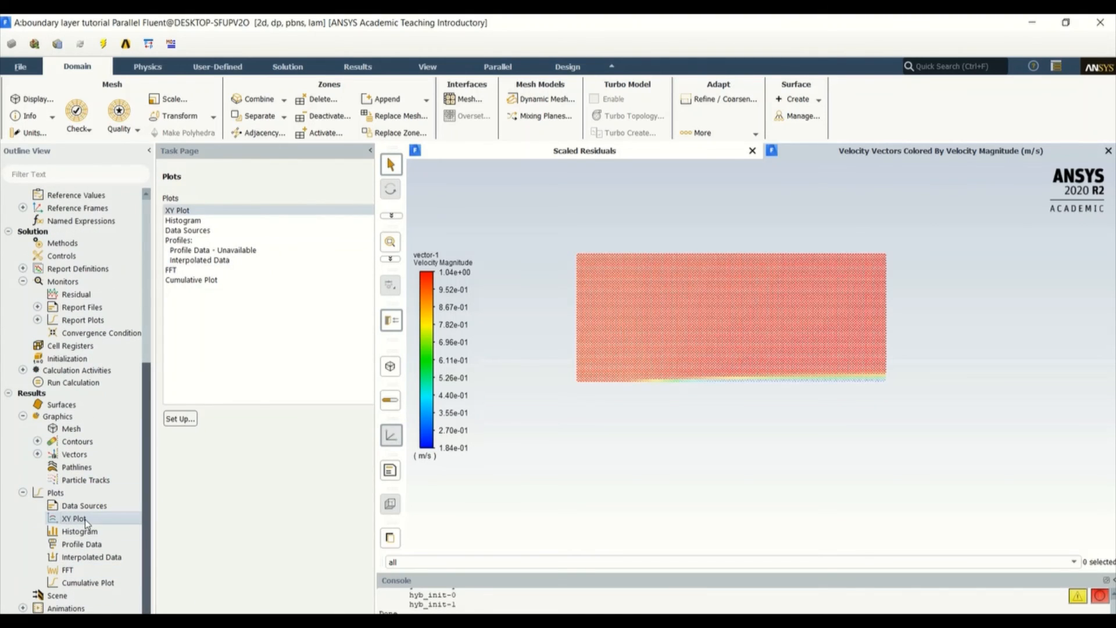
pyautogui.doubleClick(85, 518)
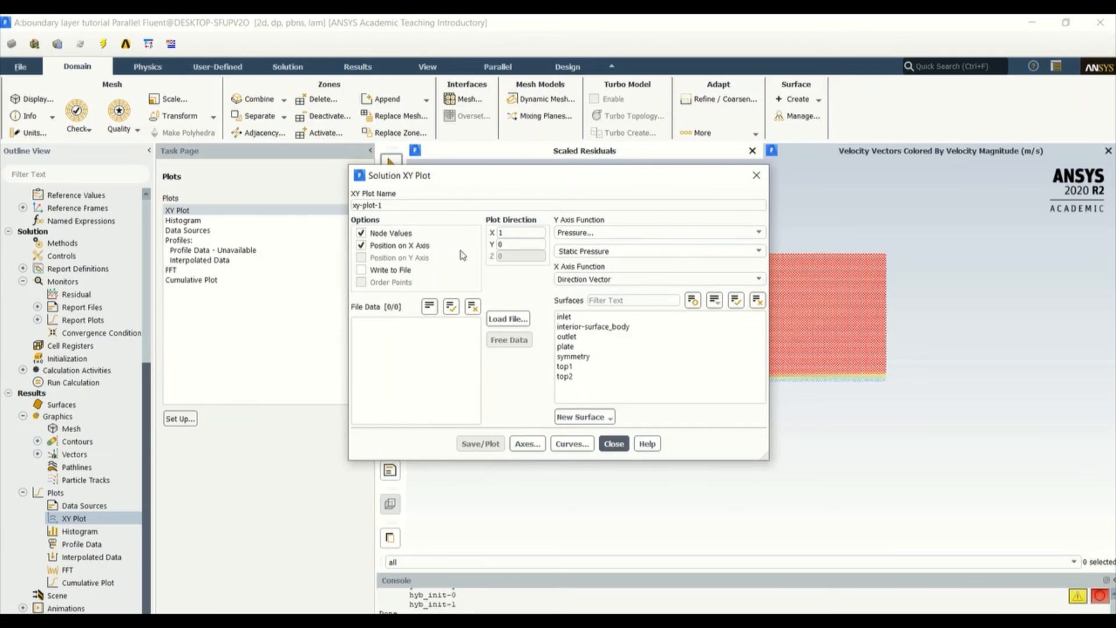
pyautogui.moveTo(449, 180); pyautogui.dragTo(189, 215)
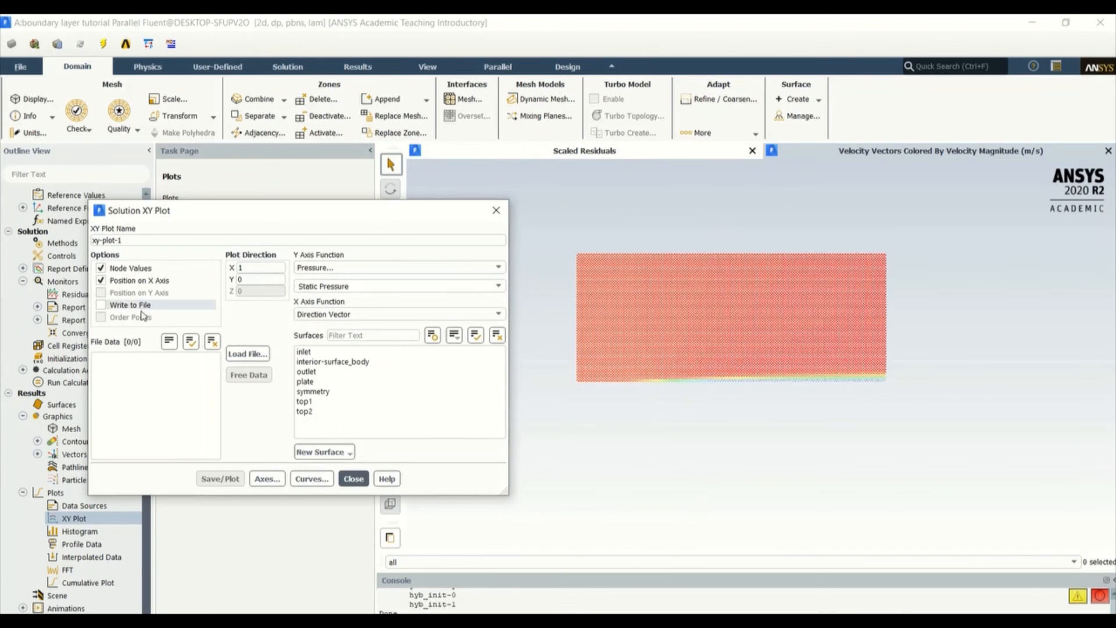
pyautogui.click(111, 282)
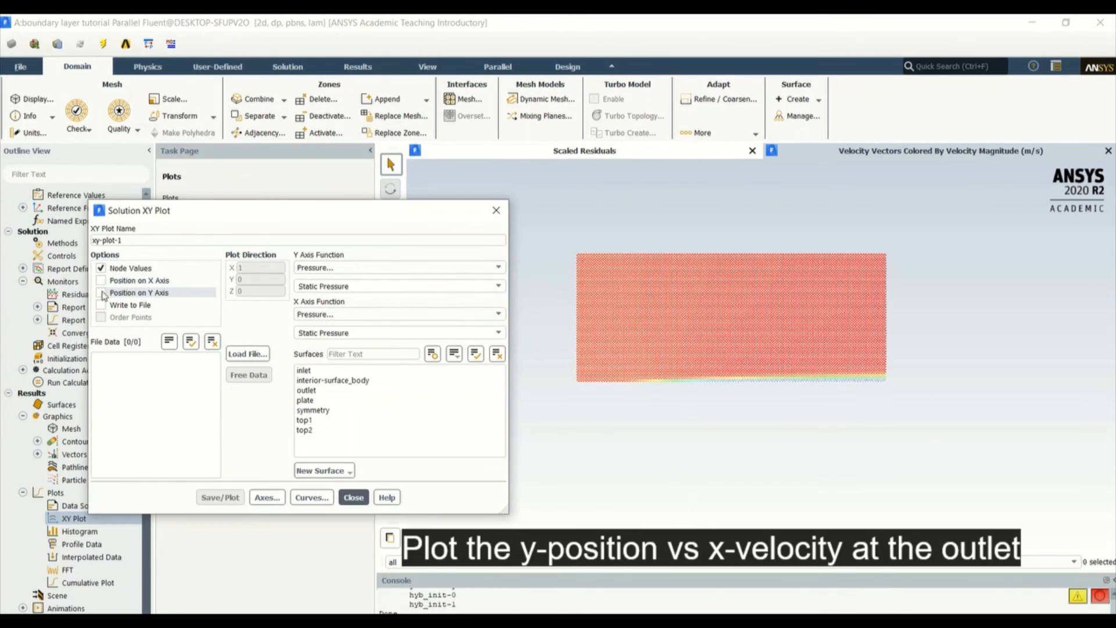
pyautogui.click(102, 292)
pyautogui.click(245, 265)
pyautogui.doubleClick(246, 265)
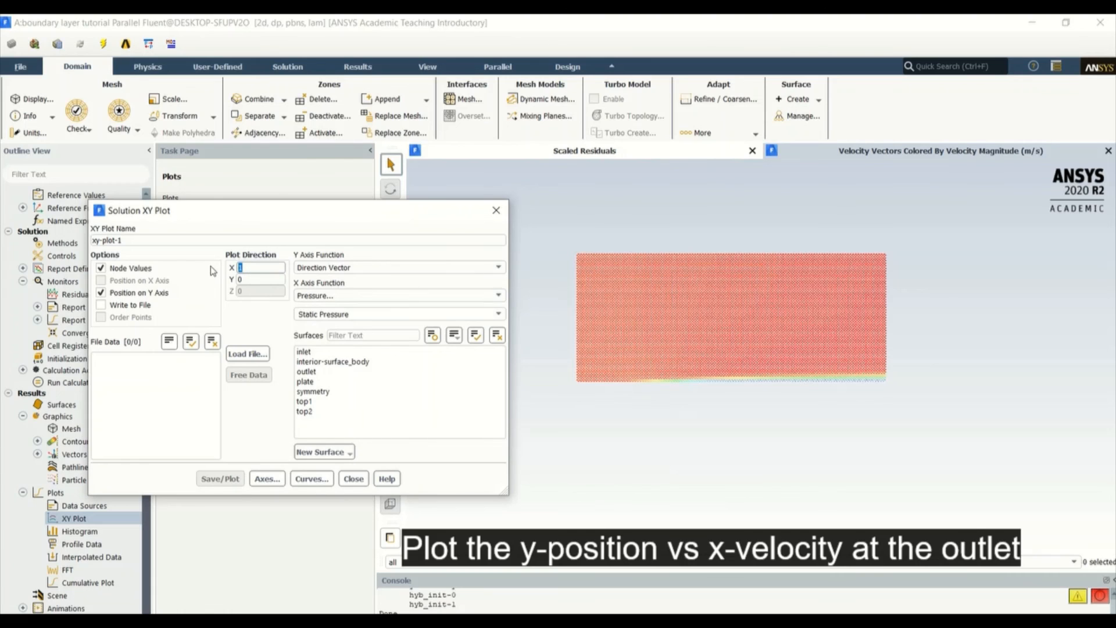
pyautogui.write('0')
pyautogui.moveTo(248, 280); pyautogui.dragTo(233, 281)
pyautogui.write('1')
# Set the X axis function to Velocity, X Velocity, and plot it for the outlet surface.
pyautogui.click(327, 296)
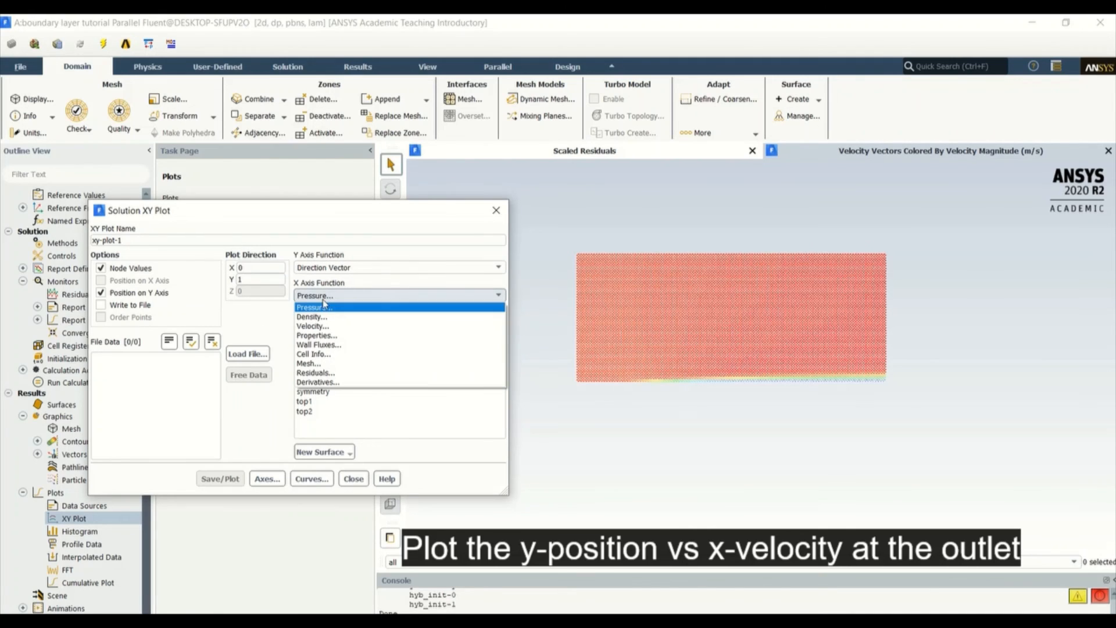
pyautogui.click(329, 327)
pyautogui.click(398, 315)
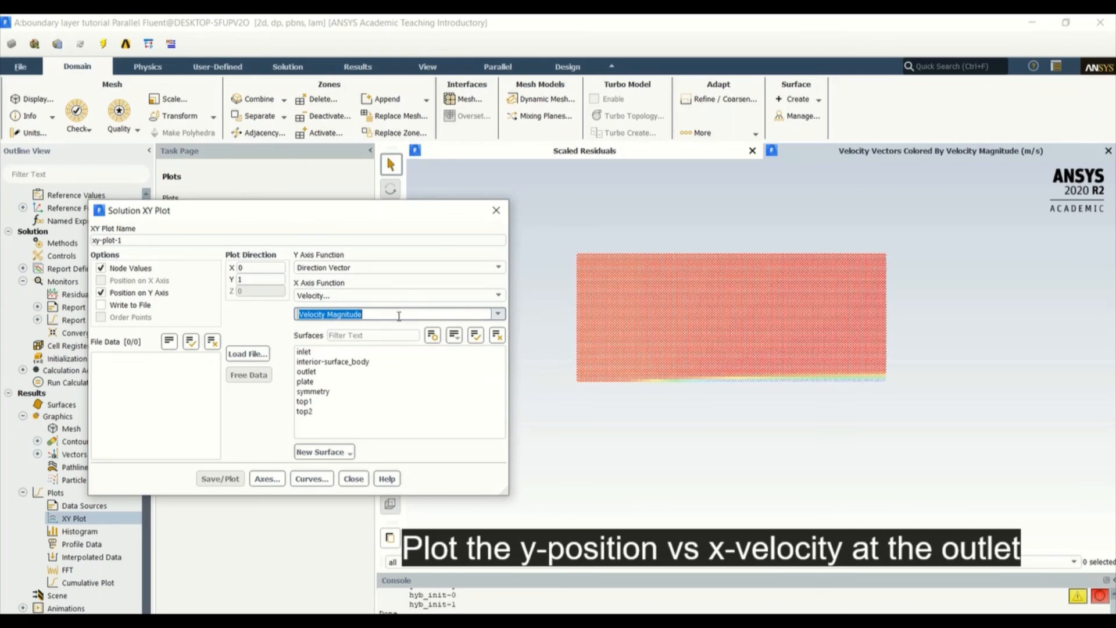
pyautogui.click(498, 315)
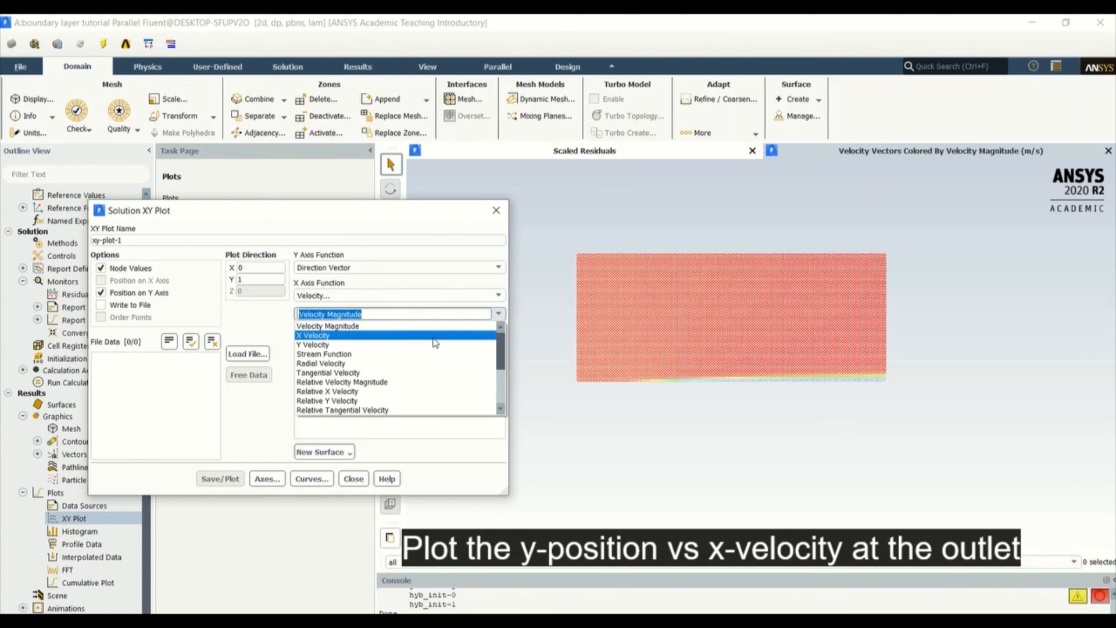
pyautogui.click(433, 337)
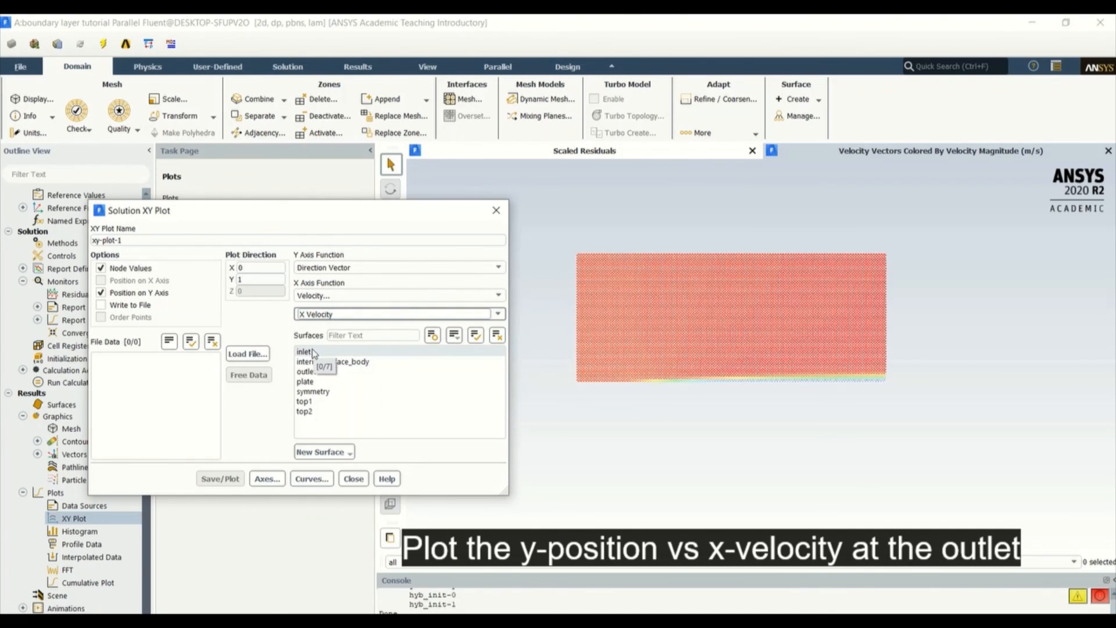
pyautogui.click(307, 372)
pyautogui.click(229, 478)
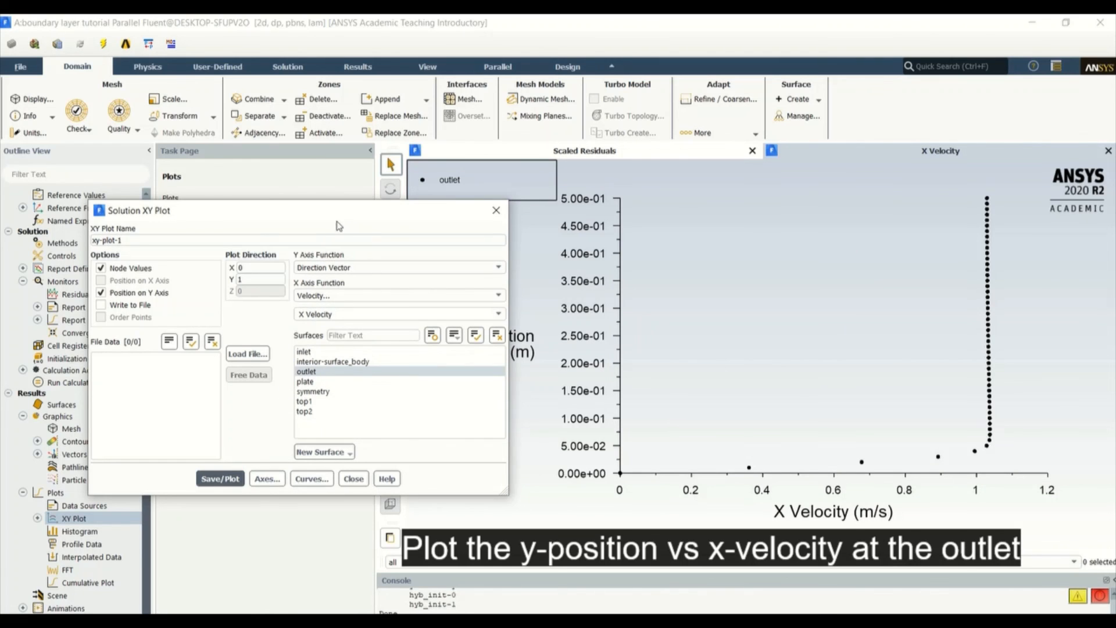
pyautogui.moveTo(339, 225); pyautogui.dragTo(283, 263)
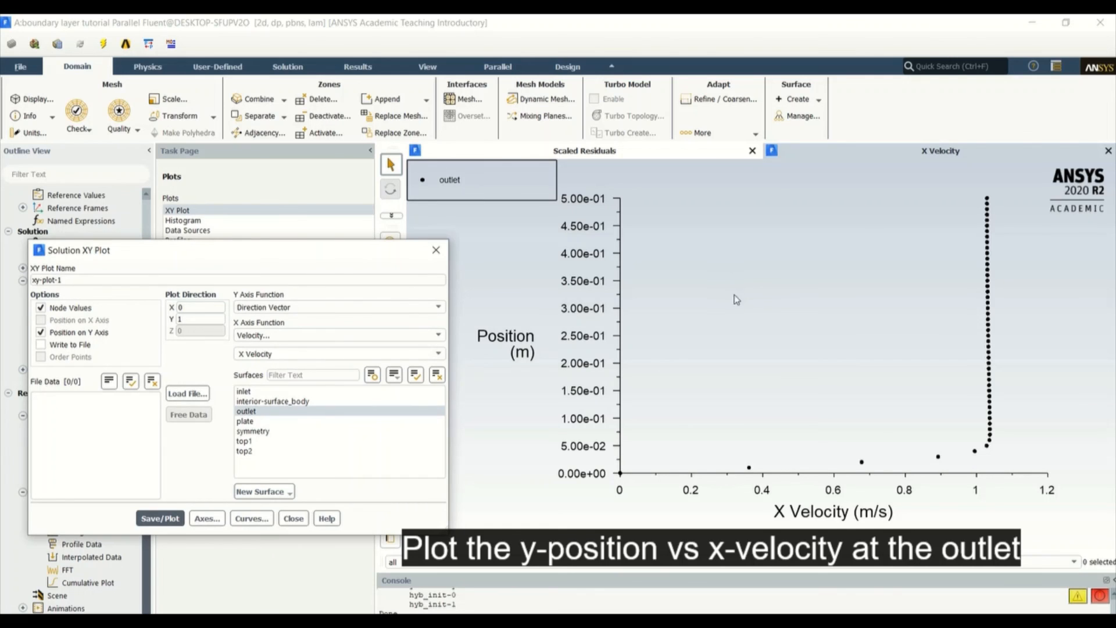
# Load the Blasius solution XY file from the boundary layer tutorial_files folder and replot it together with the outlet velocity profile.
pyautogui.click(196, 395)
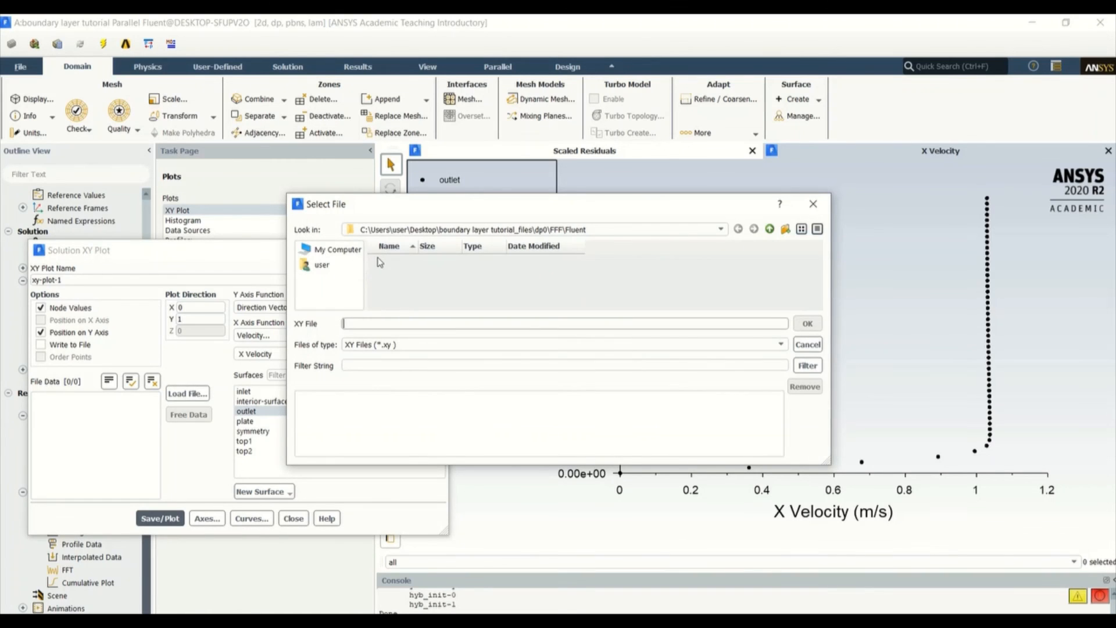
pyautogui.click(436, 231)
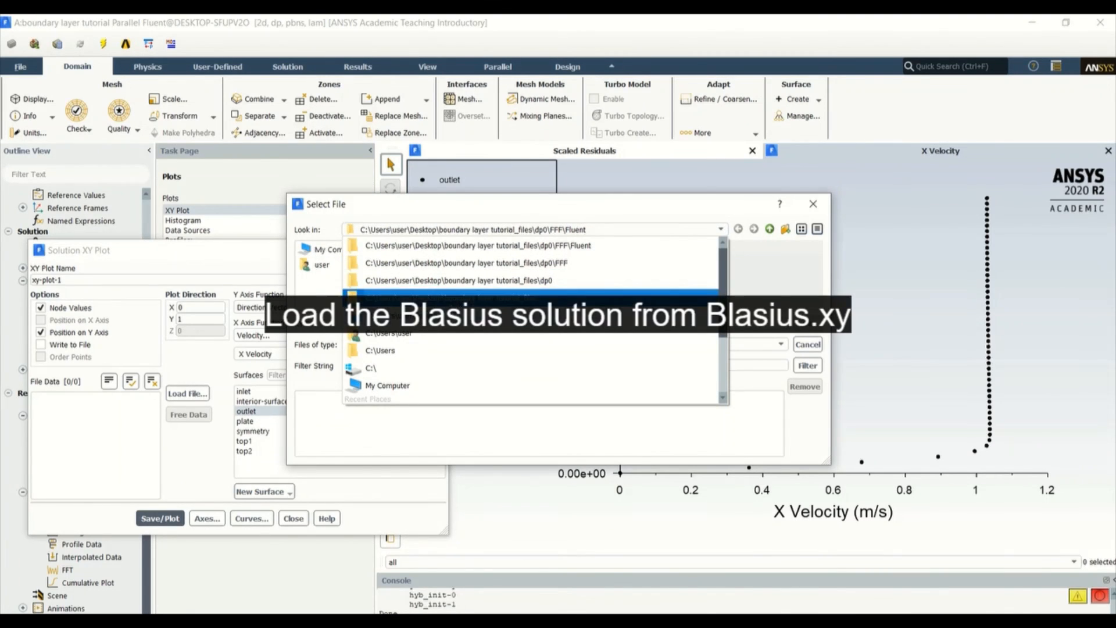
pyautogui.click(436, 298)
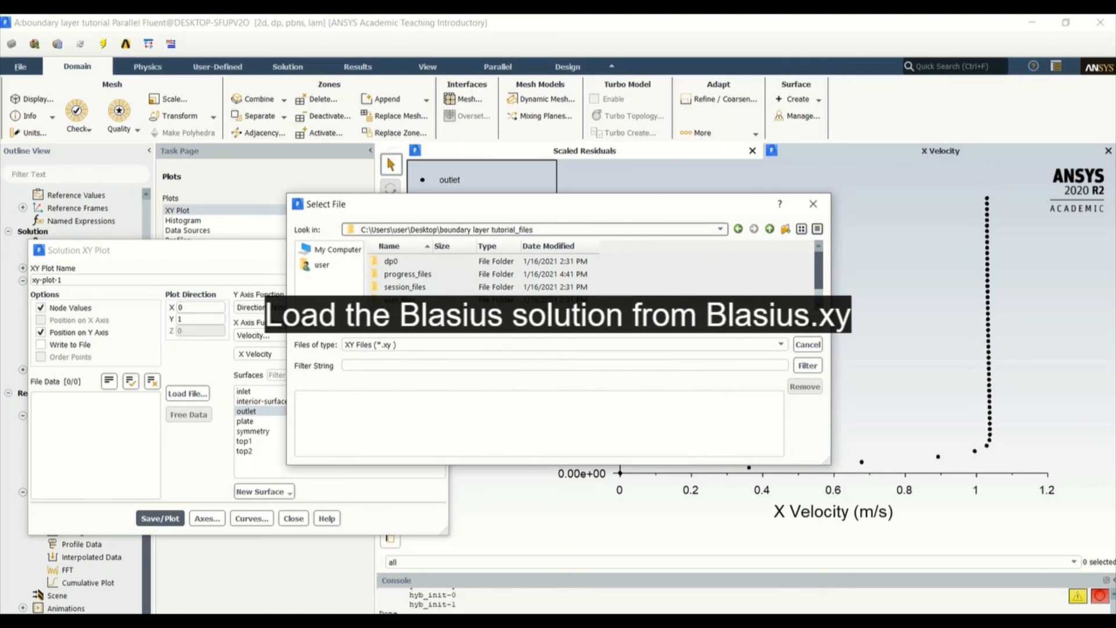
pyautogui.click(589, 274)
pyautogui.scroll(-1, 588, 274)
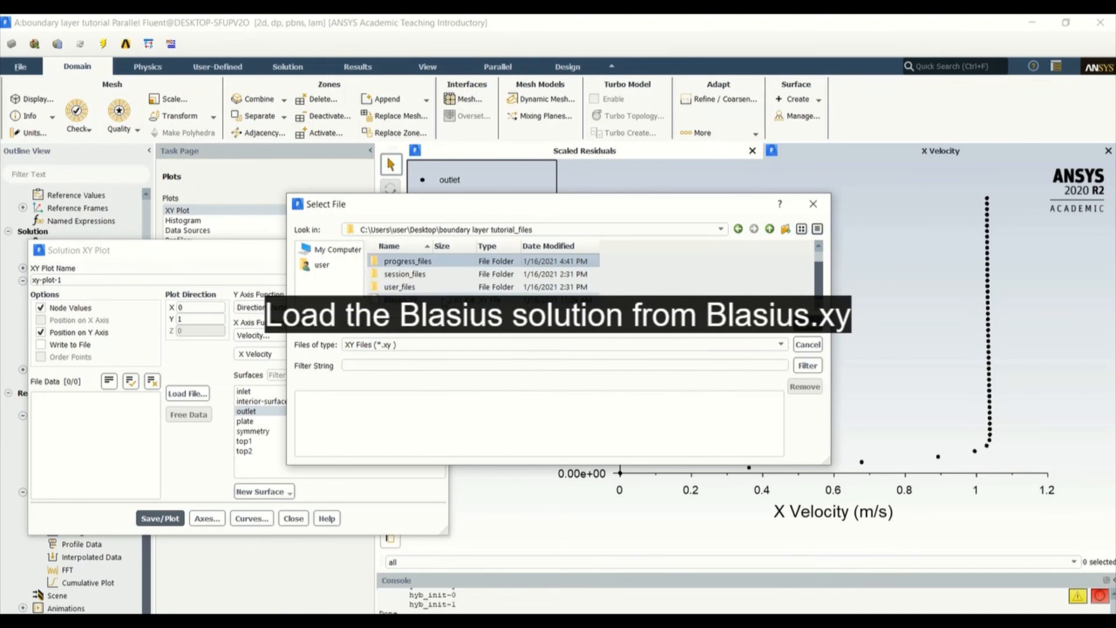
pyautogui.doubleClick(403, 300)
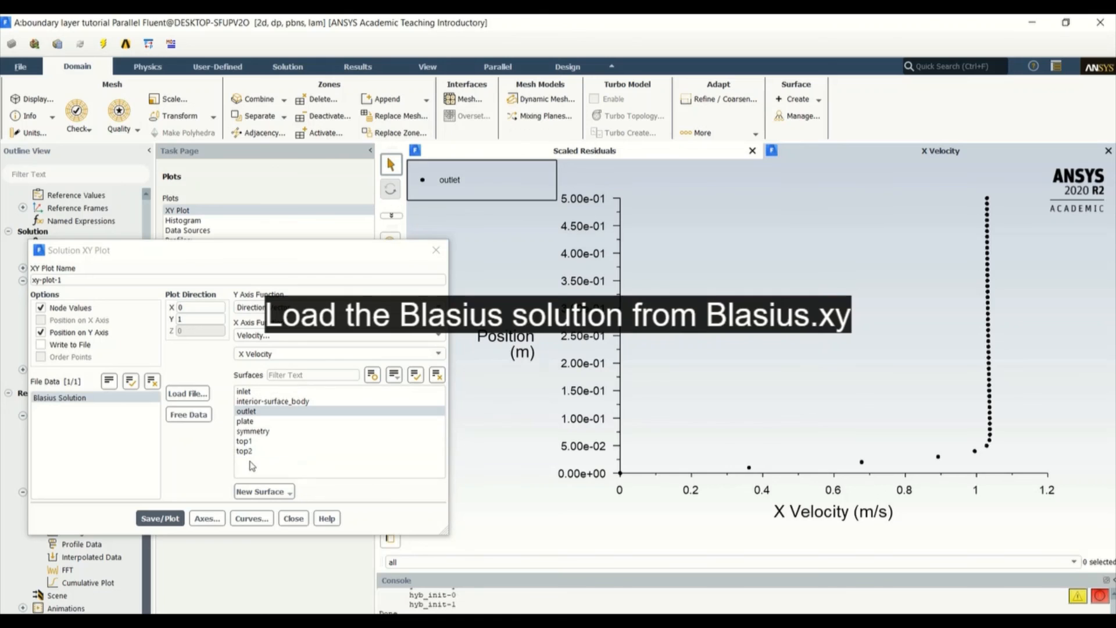
pyautogui.click(157, 520)
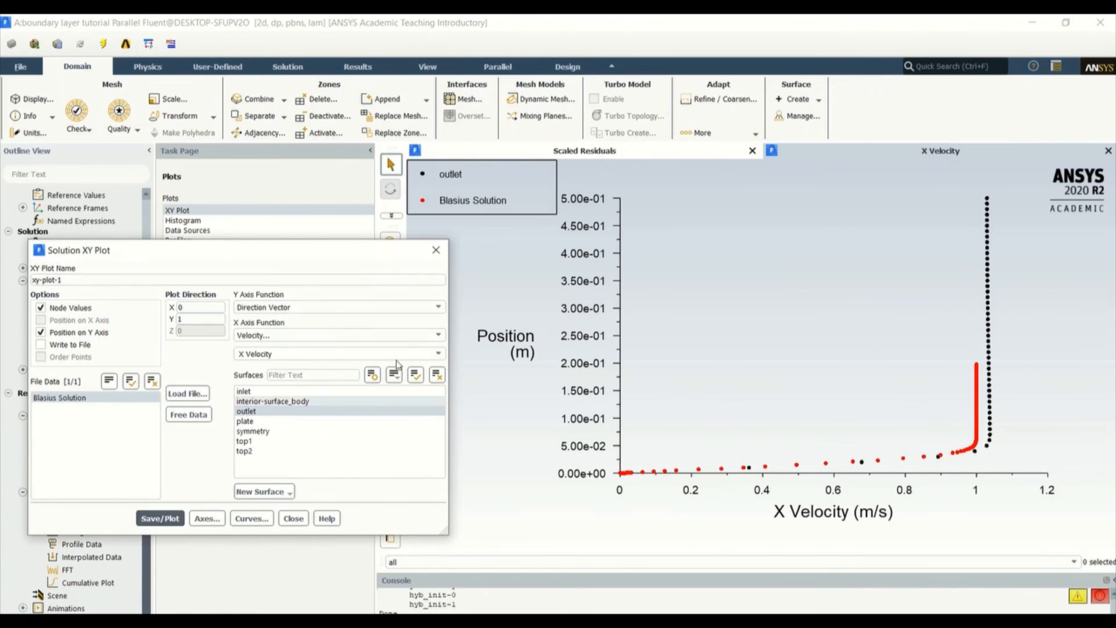
pyautogui.moveTo(325, 253); pyautogui.dragTo(349, 281)
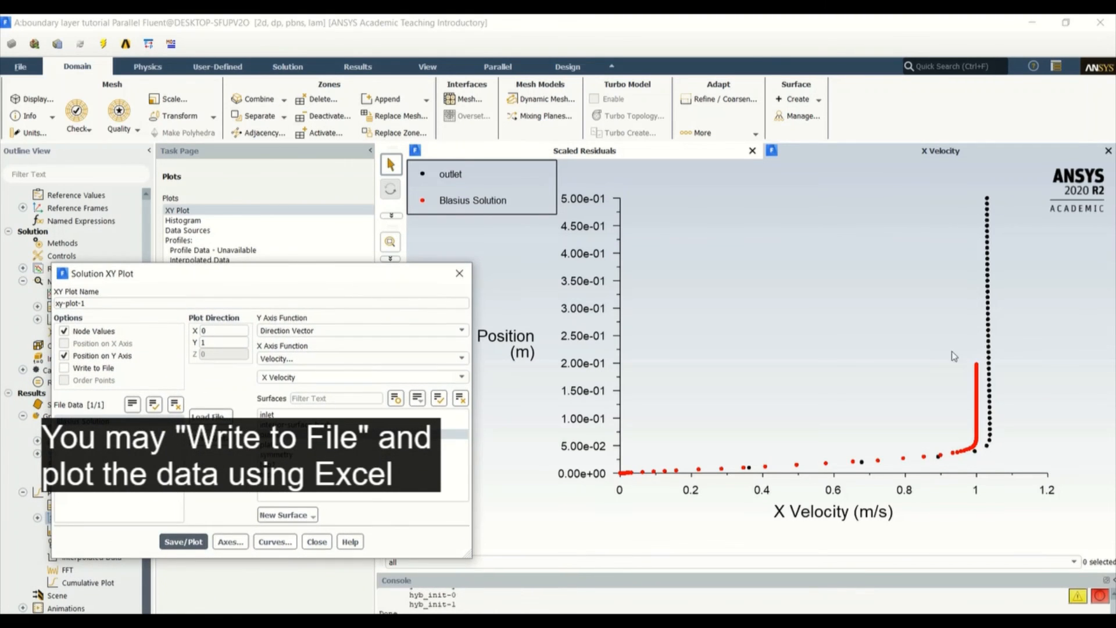
pyautogui.click(1044, 368)
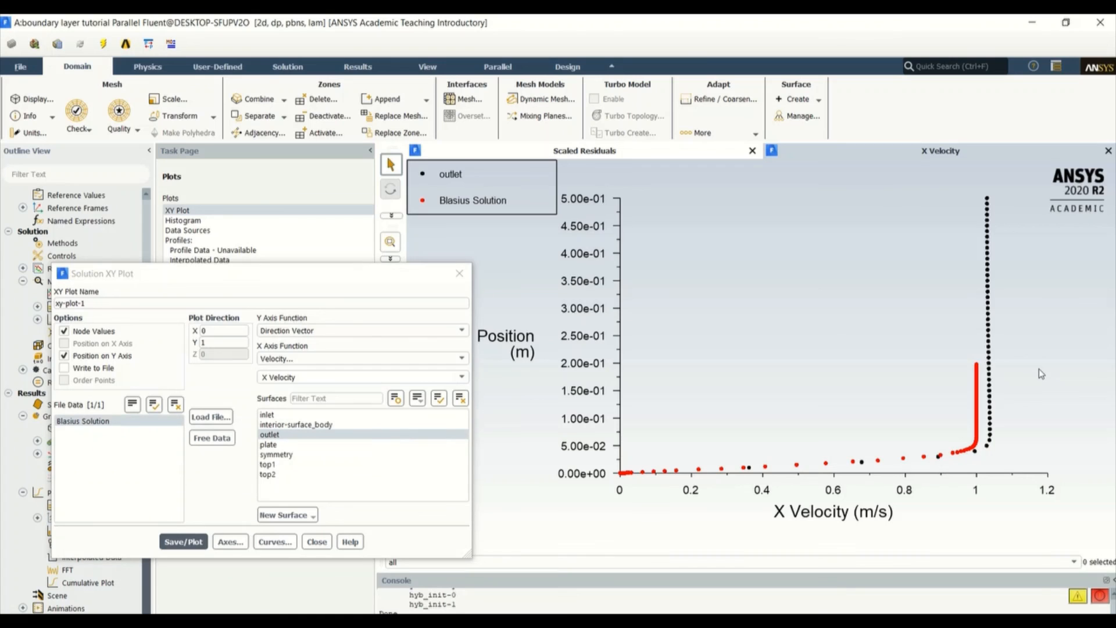